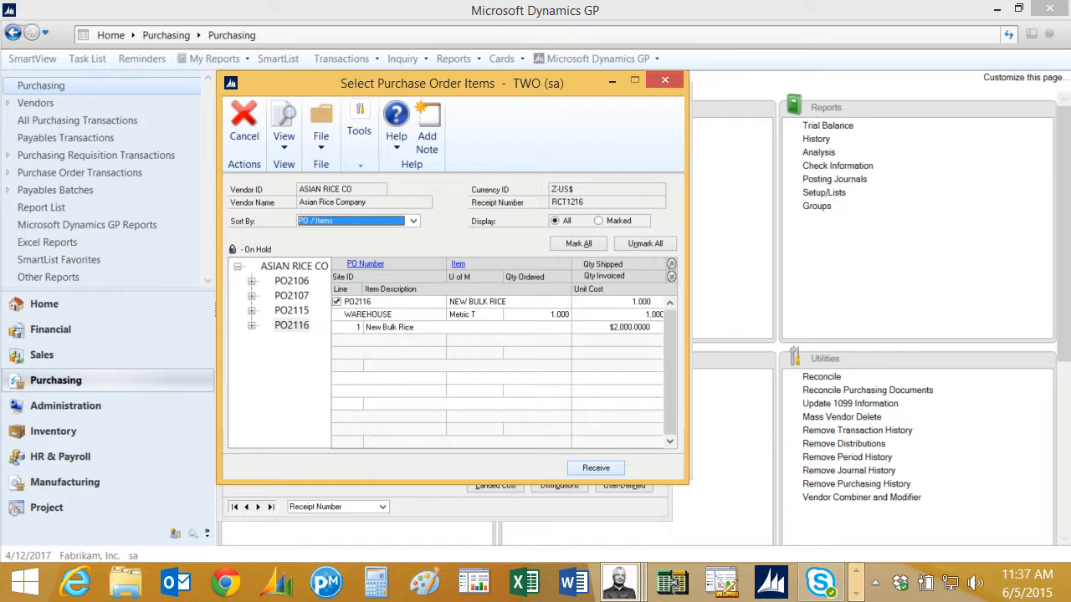
# Receive the PO2116 New Bulk Rice line onto RCT1216, assigning all 2,200 units to lot DEMO1.
pyautogui.click(596, 468)
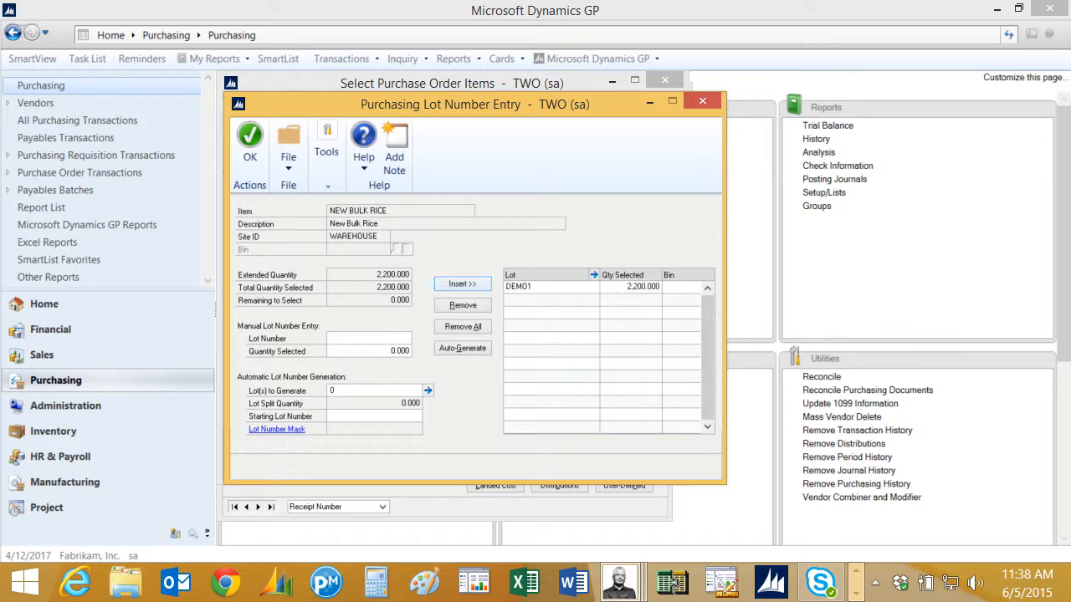
pyautogui.click(250, 144)
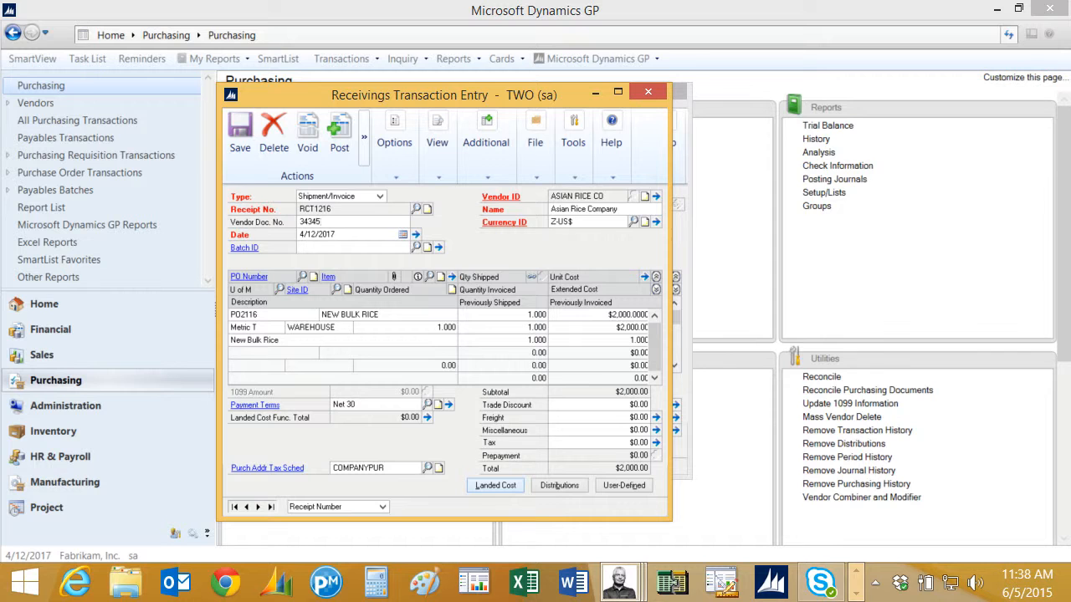
# Apply the LOTUS FRT & CUS landed cost ($52.58) to receipt RCT1216.
pyautogui.click(495, 485)
pyautogui.click(244, 124)
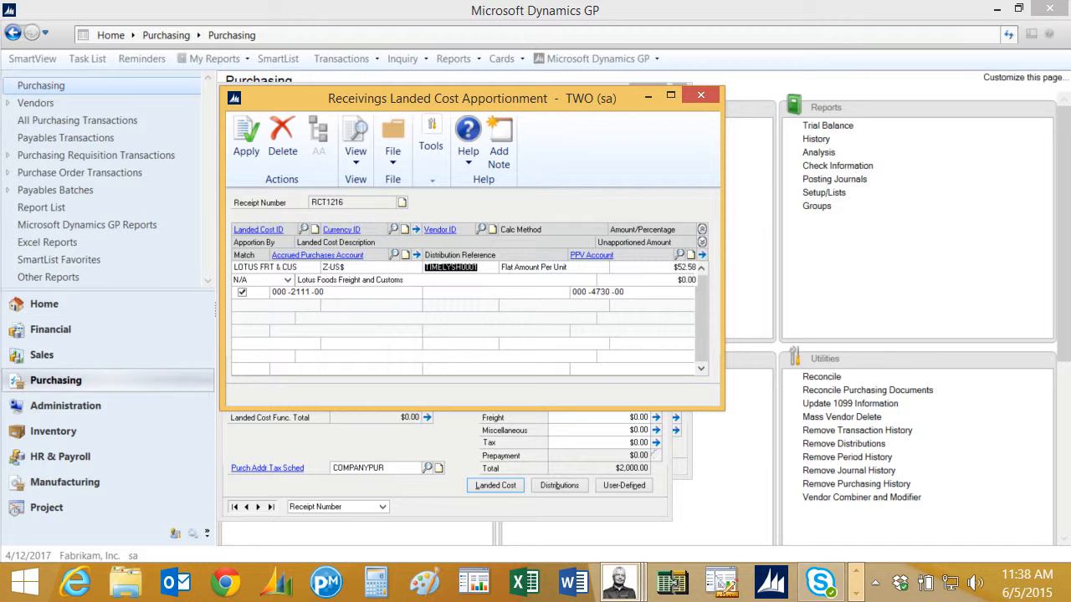
pyautogui.click(246, 138)
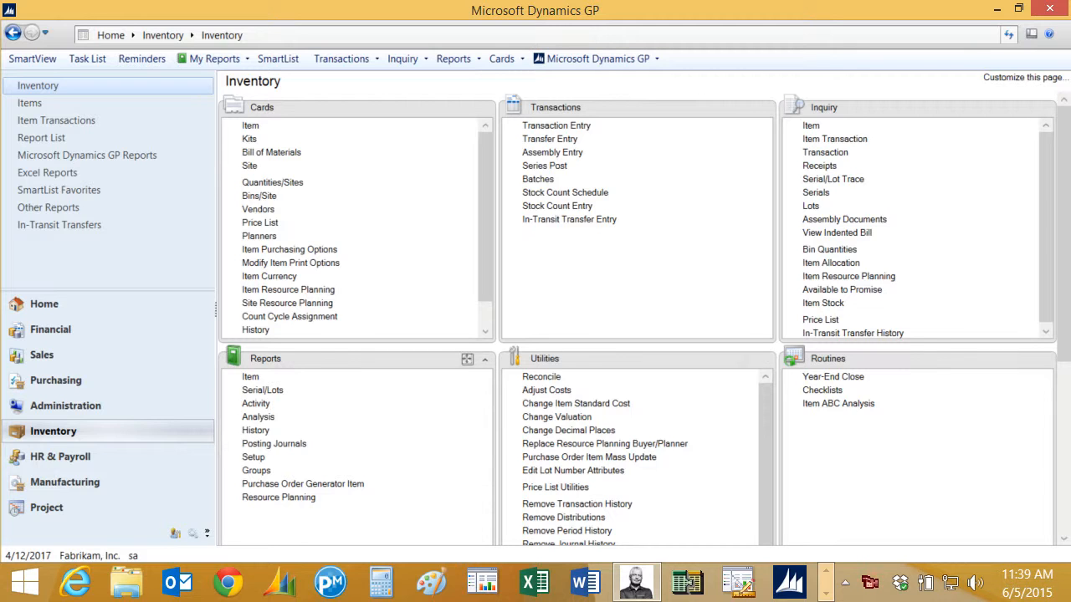
# Start a new in-transit transfer from WAREHOUSE routed via site NORTH.
pyautogui.click(569, 219)
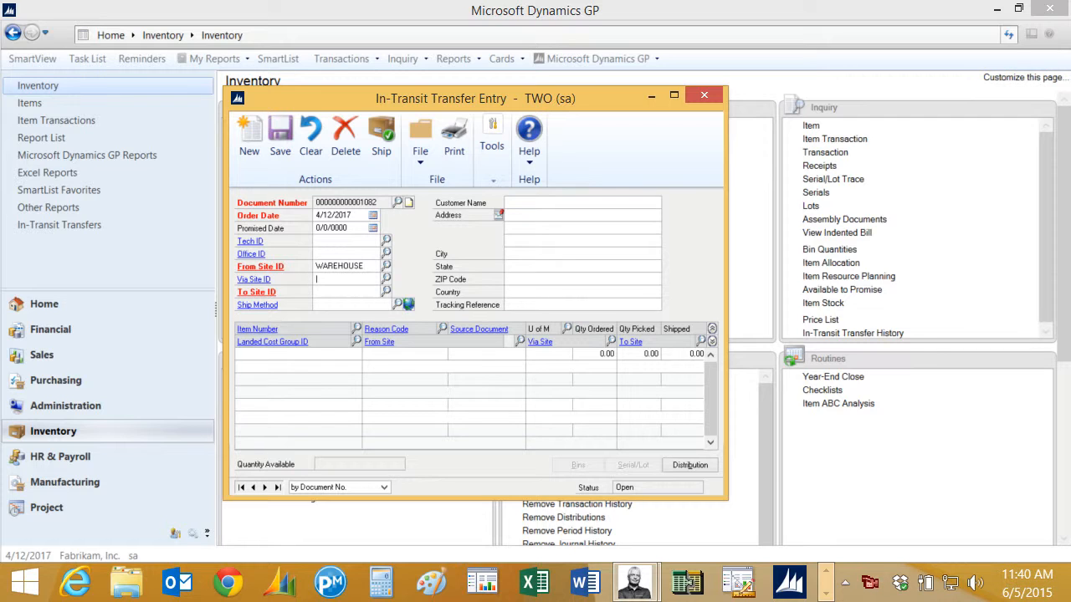
pyautogui.click(386, 279)
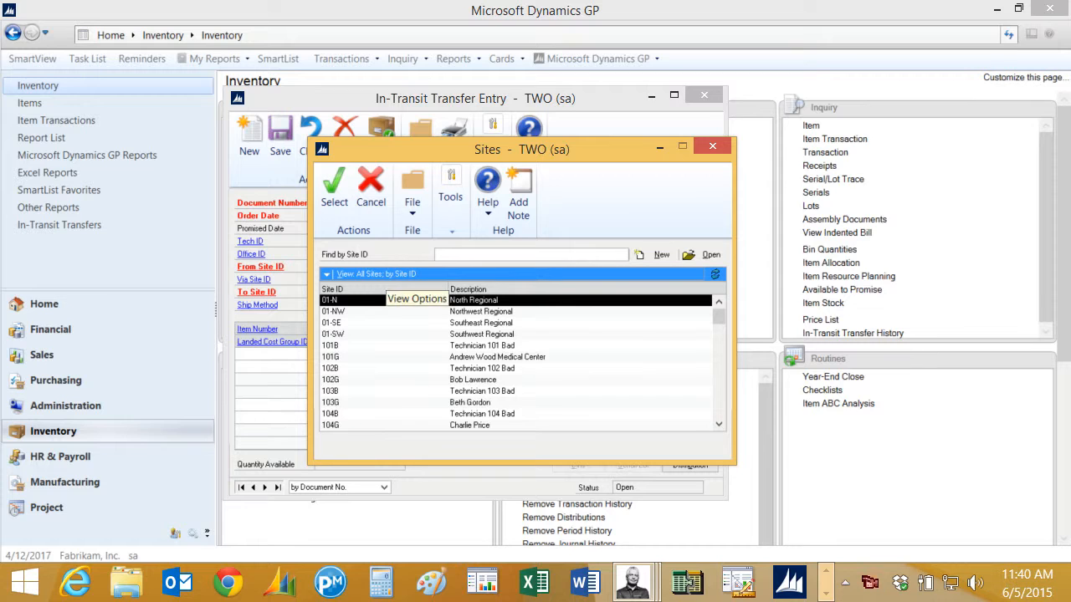
pyautogui.press('Escape')
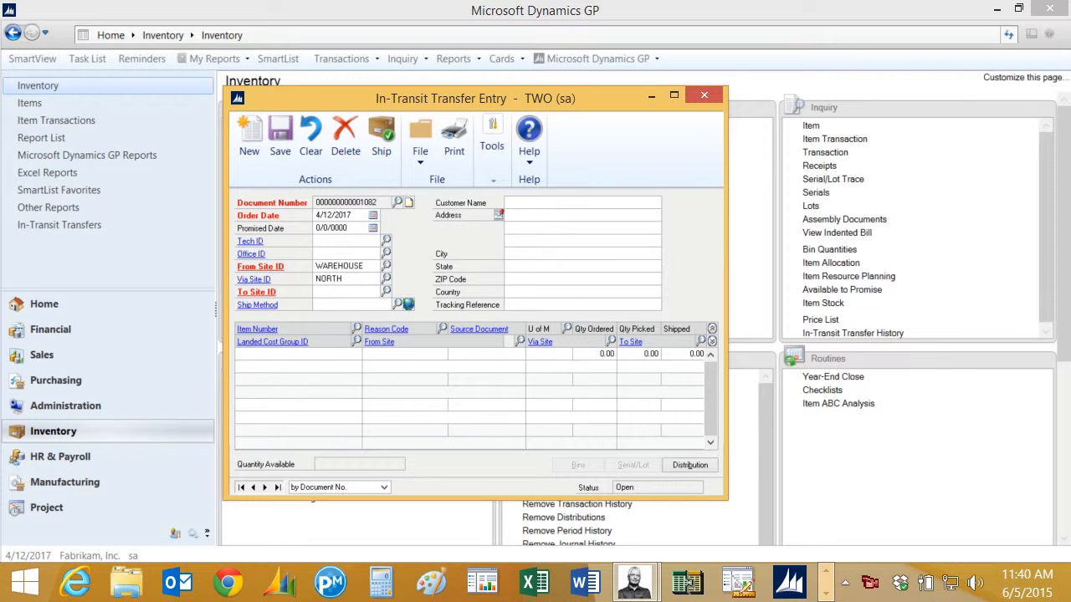
# Add NEW BULK RICE to the transfer with quantity 1 ordered and 1 picked.
pyautogui.write('W')
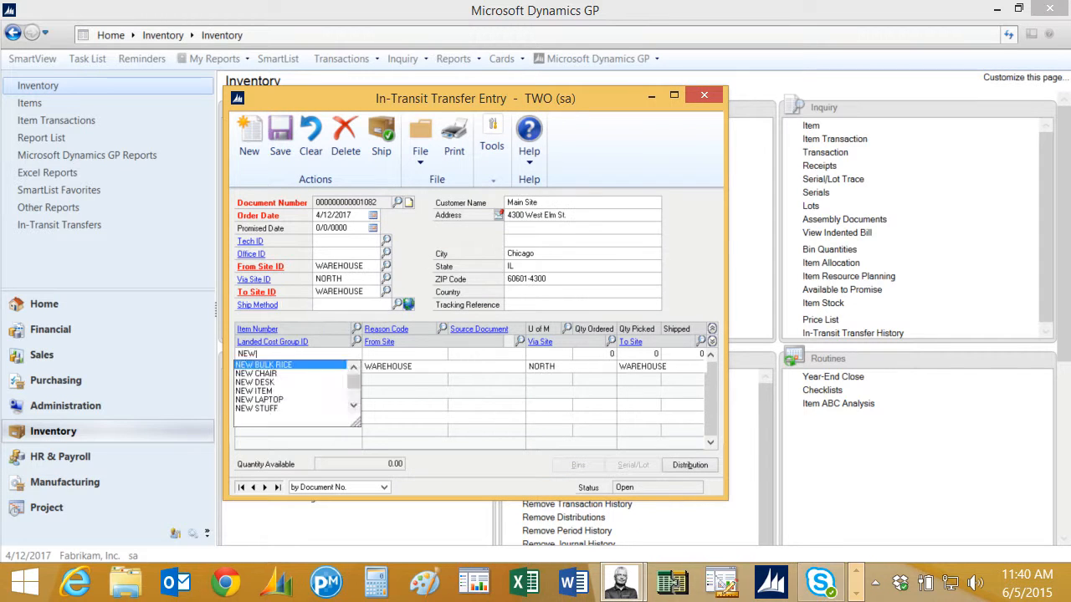
pyautogui.press('Return')
pyautogui.press('Tab')
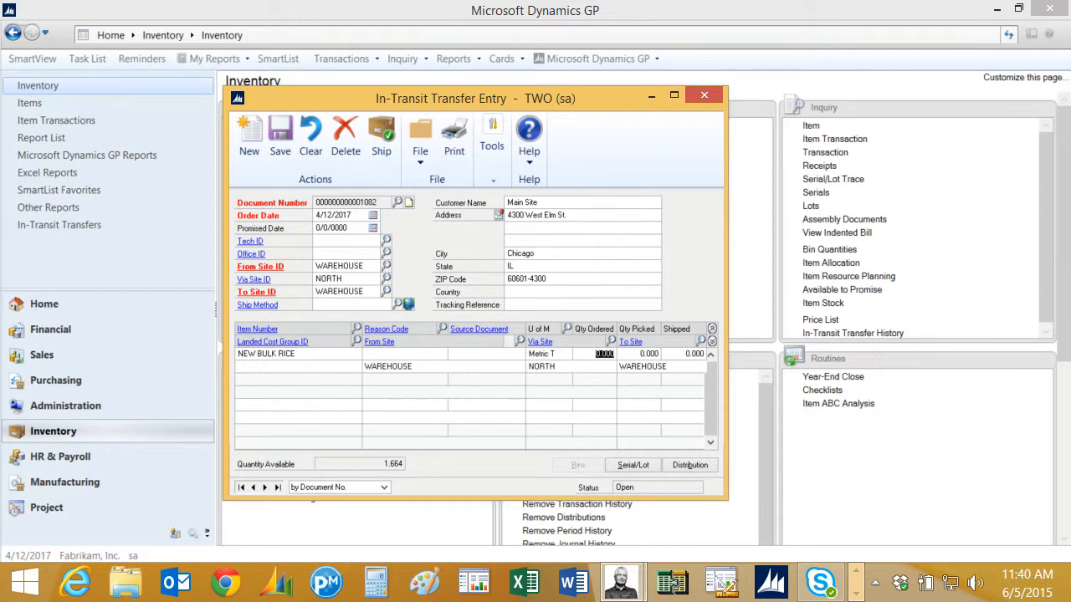
pyautogui.write('1')
pyautogui.press('Tab')
pyautogui.write('1')
pyautogui.press('Tab')
# Allocate 2,199 units from lot DEMO1 to the transferred rice.
pyautogui.click(633, 465)
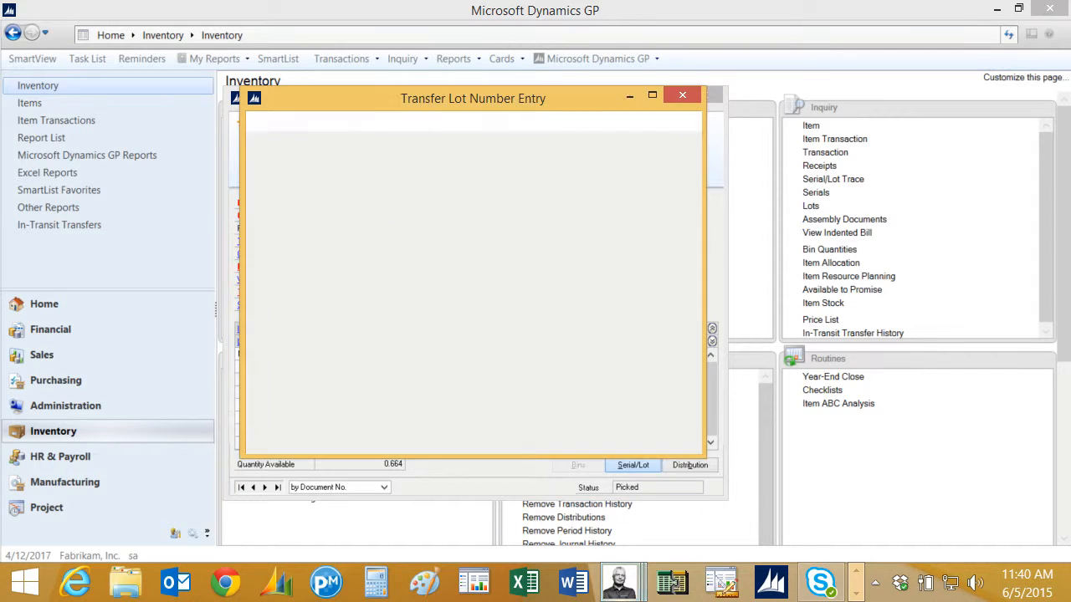
pyautogui.click(583, 396)
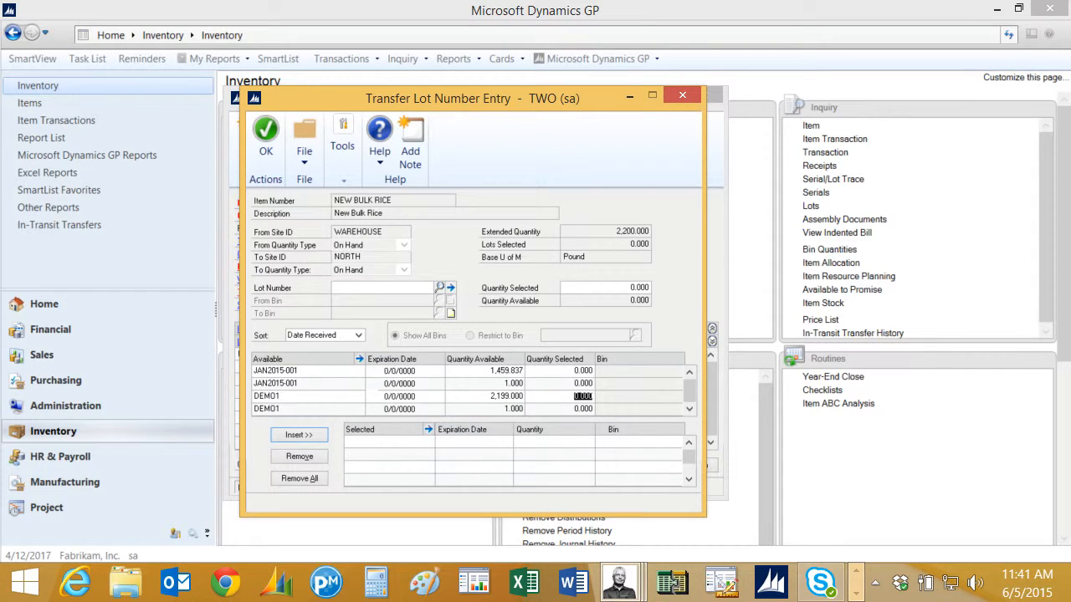
pyautogui.write('2199.')
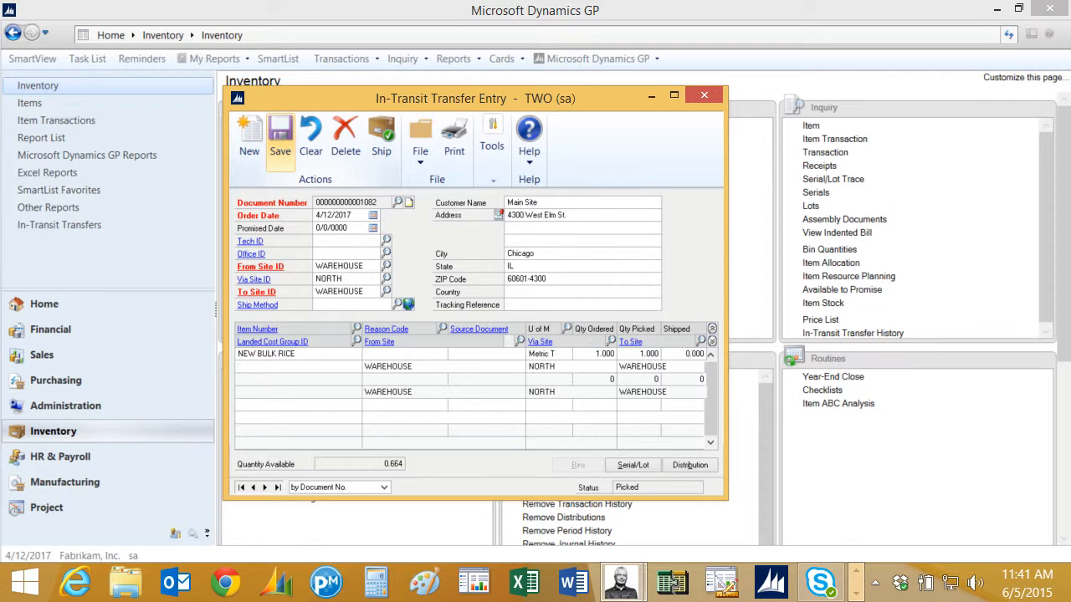
# Print the transfer with its packing slip, then ship the in-transit transfer.
pyautogui.click(454, 138)
pyautogui.click(410, 303)
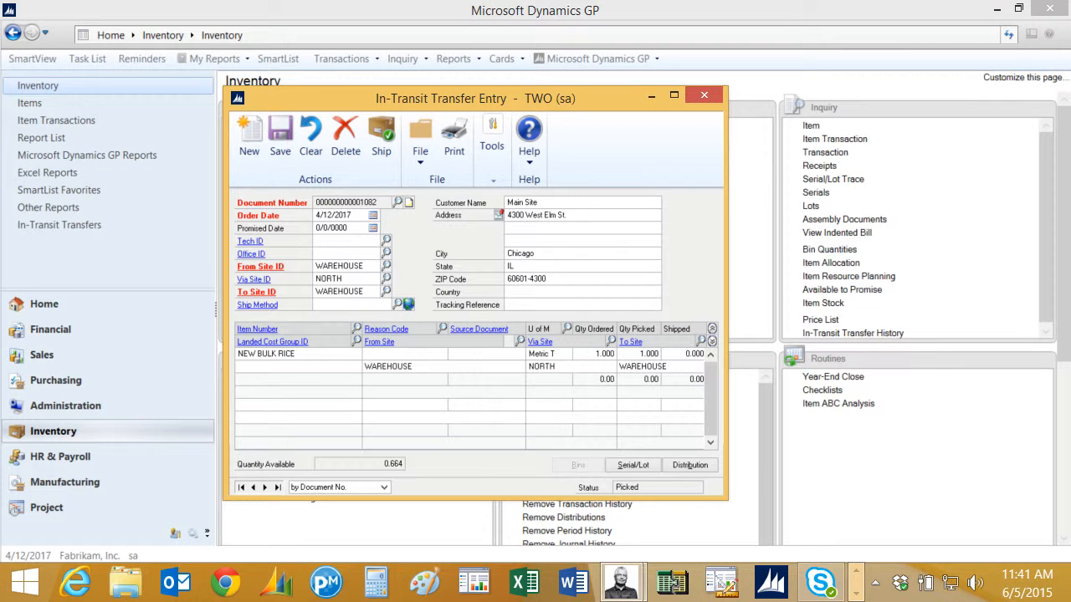
pyautogui.click(381, 138)
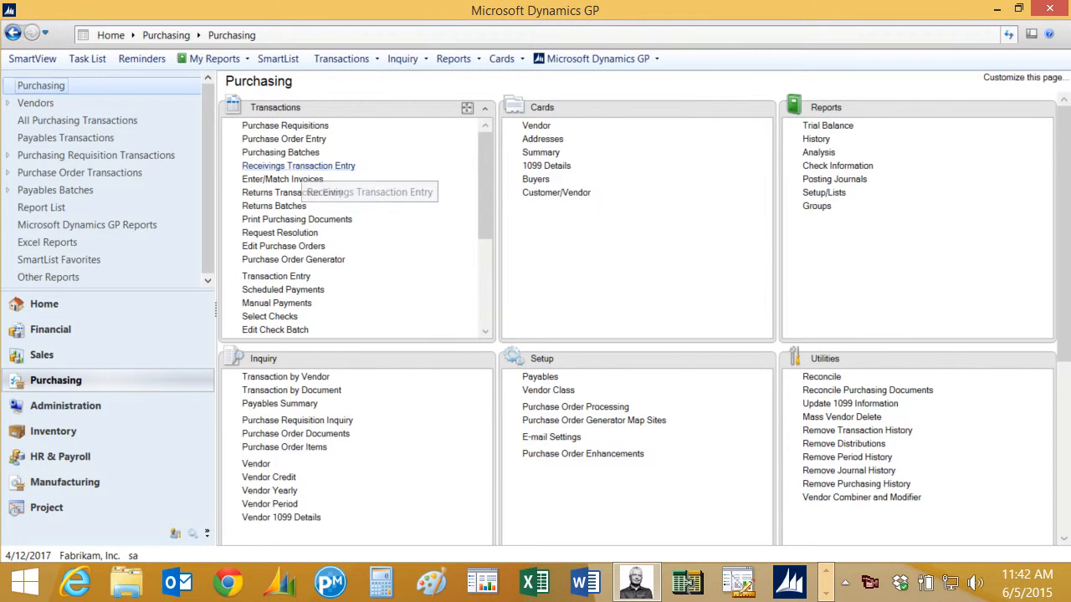
pyautogui.click(298, 166)
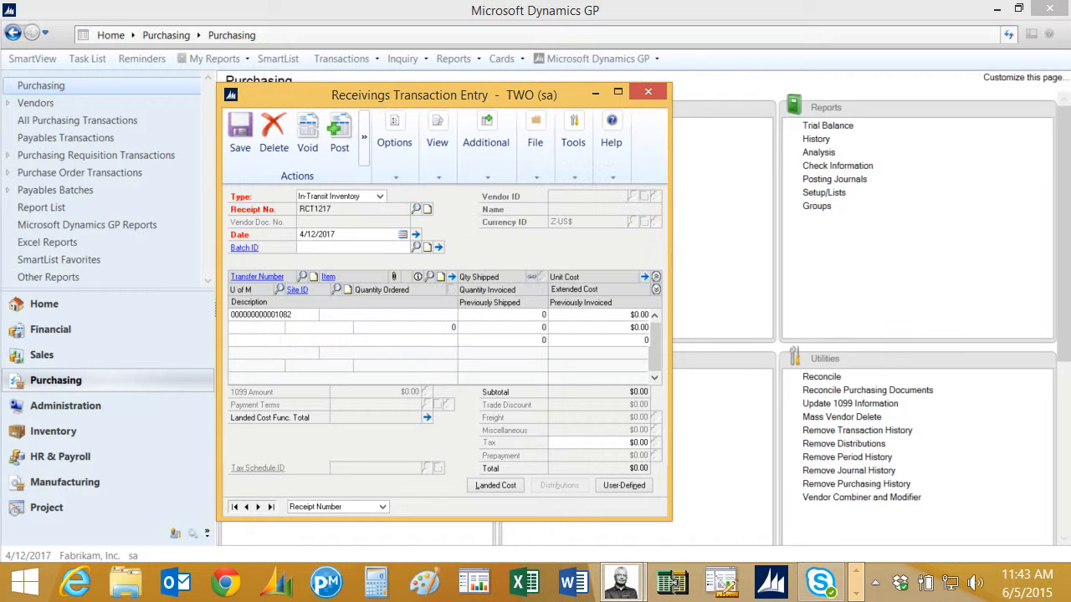
pyautogui.click(429, 276)
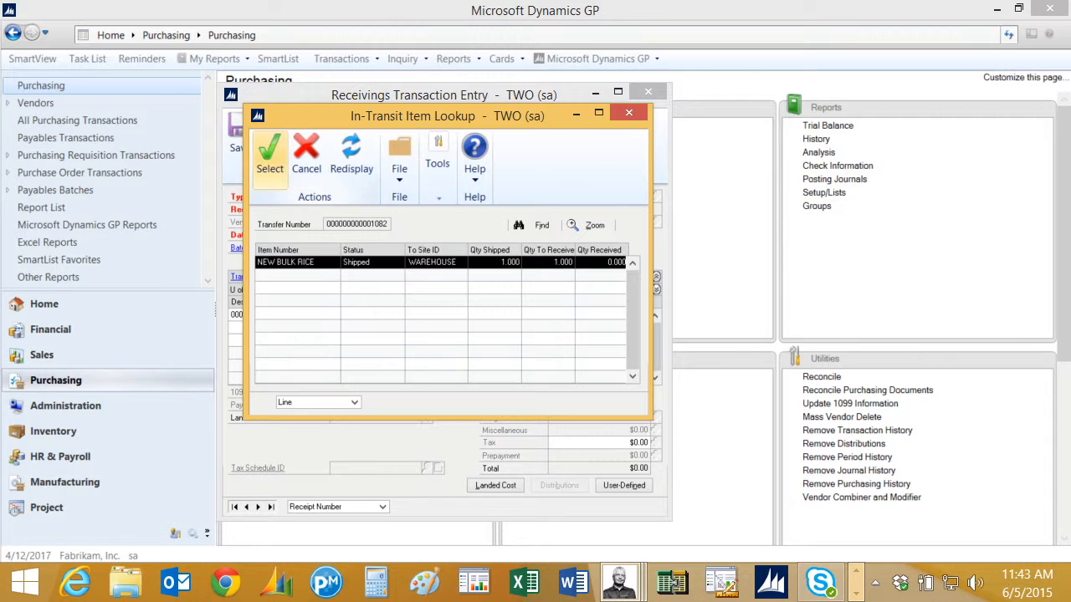
pyautogui.click(270, 155)
pyautogui.press('Tab')
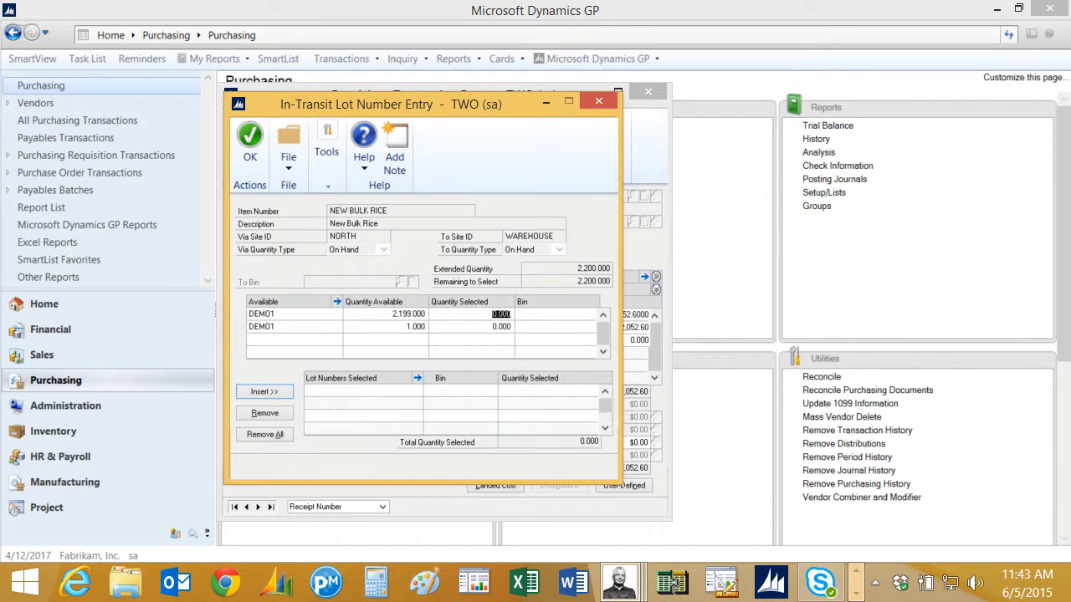
pyautogui.write('2199')
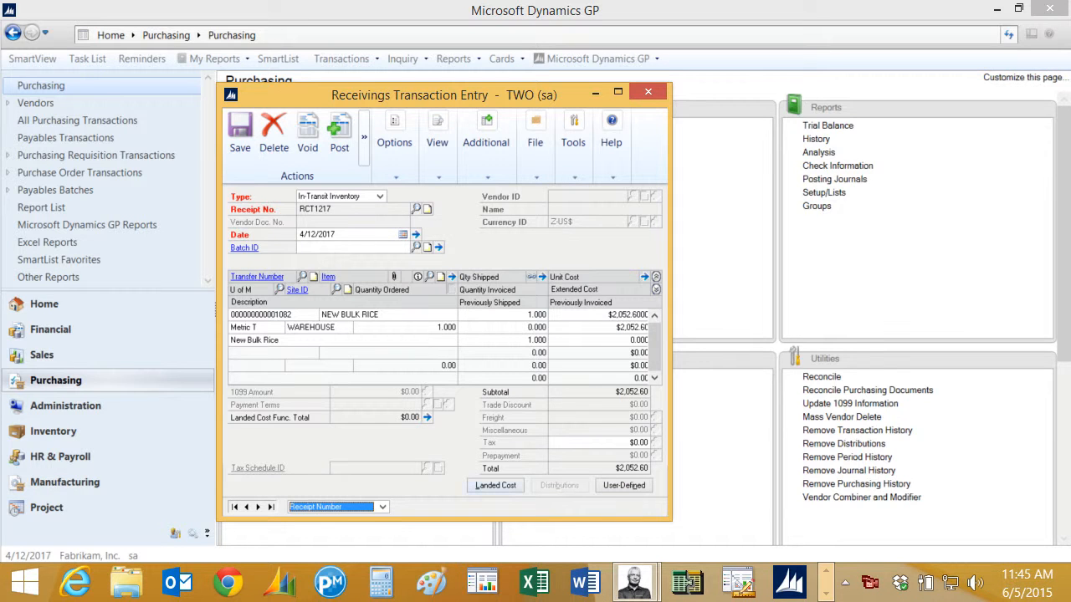
# Add the WASHING landed cost at 0.12 per unit to receipt RCT1217.
pyautogui.click(495, 485)
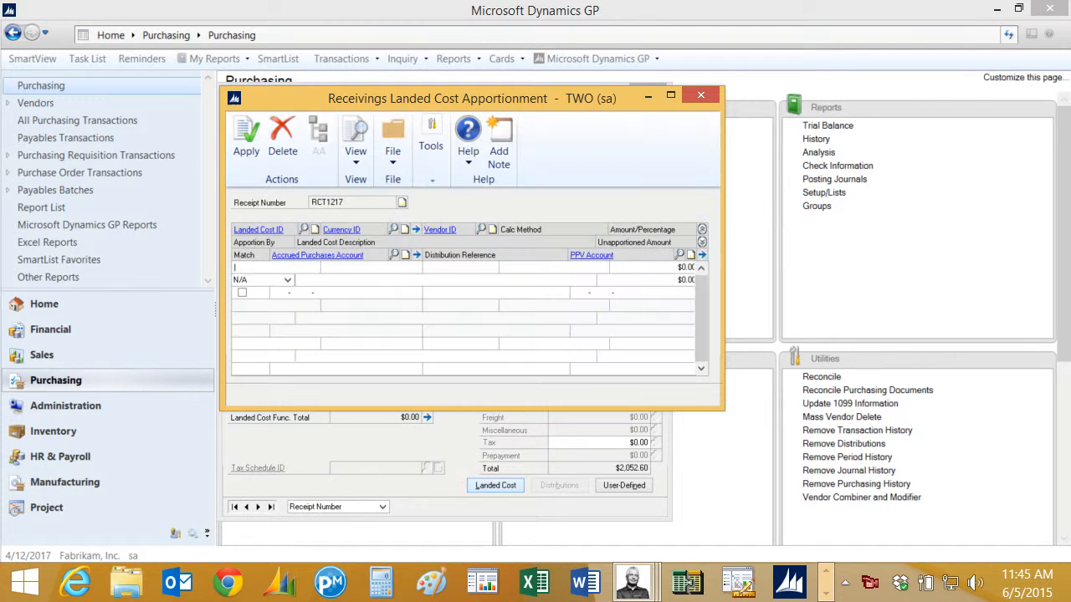
pyautogui.click(303, 229)
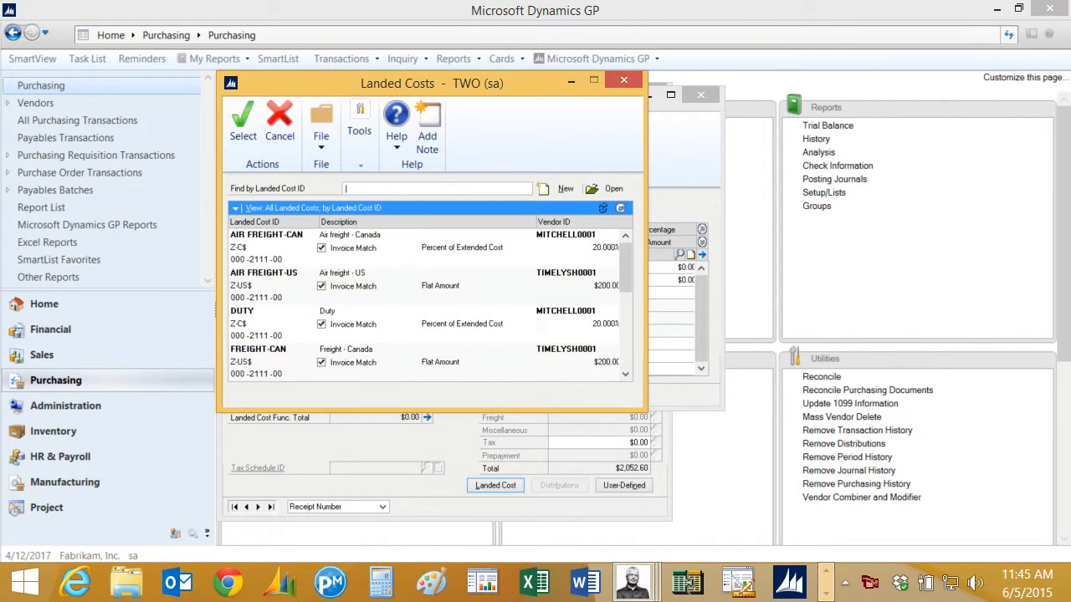
pyautogui.moveTo(626, 267); pyautogui.dragTo(626, 343)
pyautogui.click(268, 350)
pyautogui.click(244, 124)
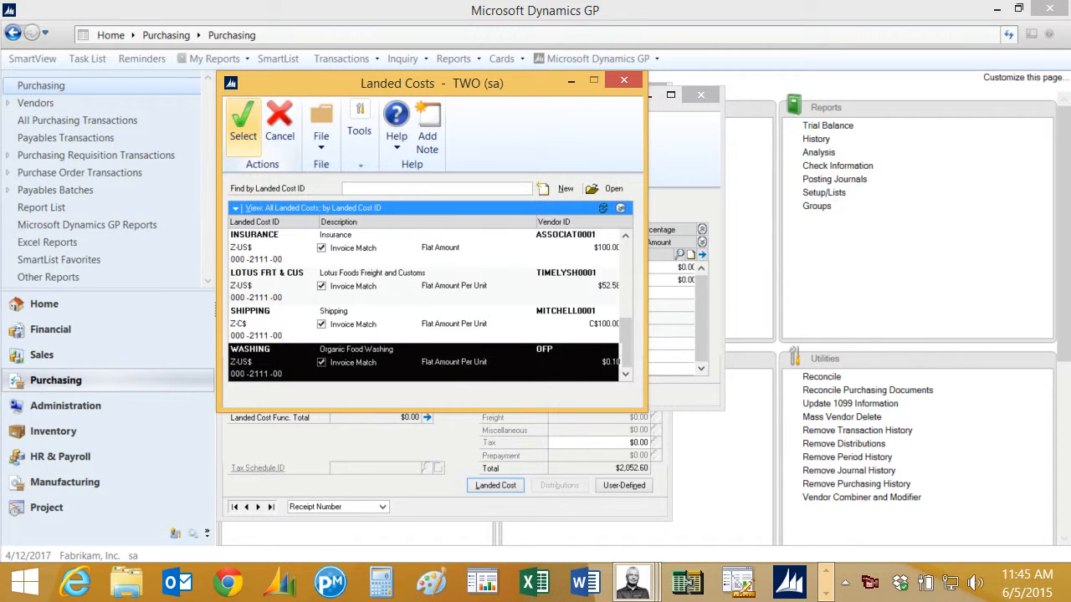
pyautogui.press('Tab')
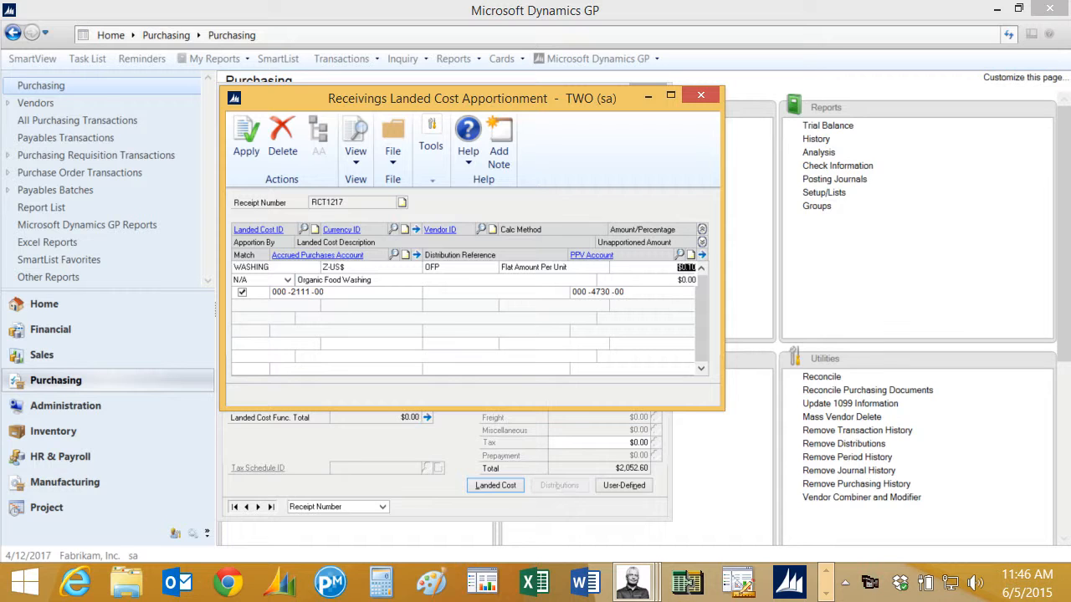
pyautogui.write('0.12')
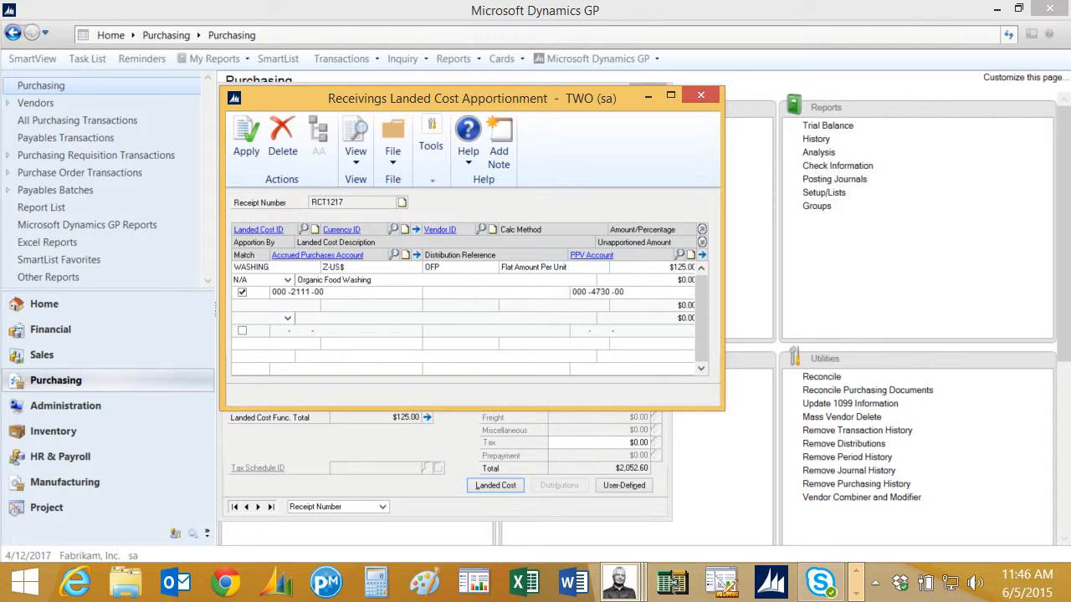
pyautogui.click(700, 95)
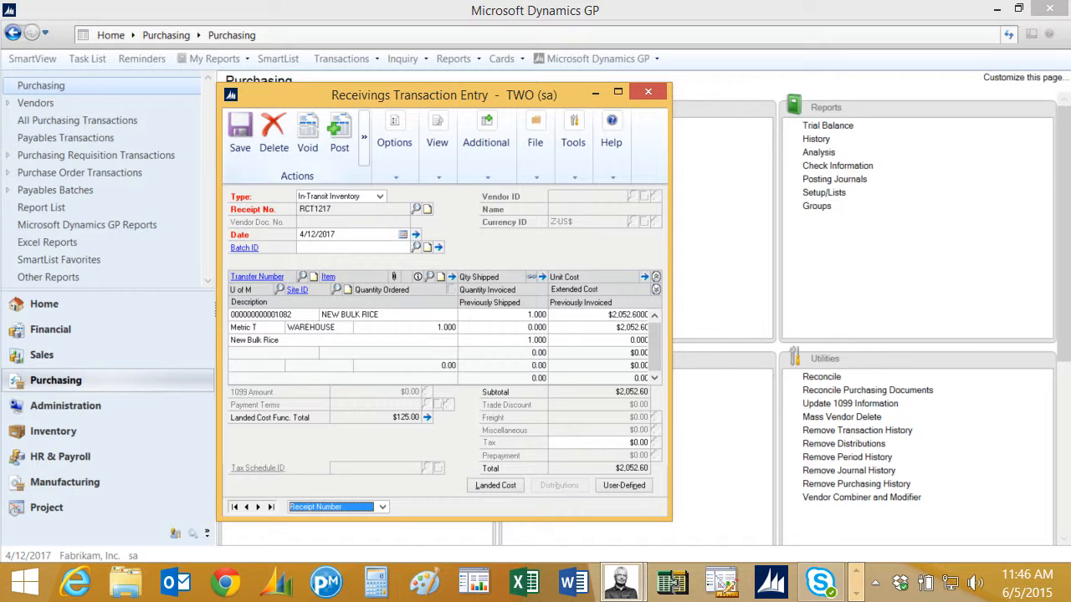
pyautogui.click(338, 134)
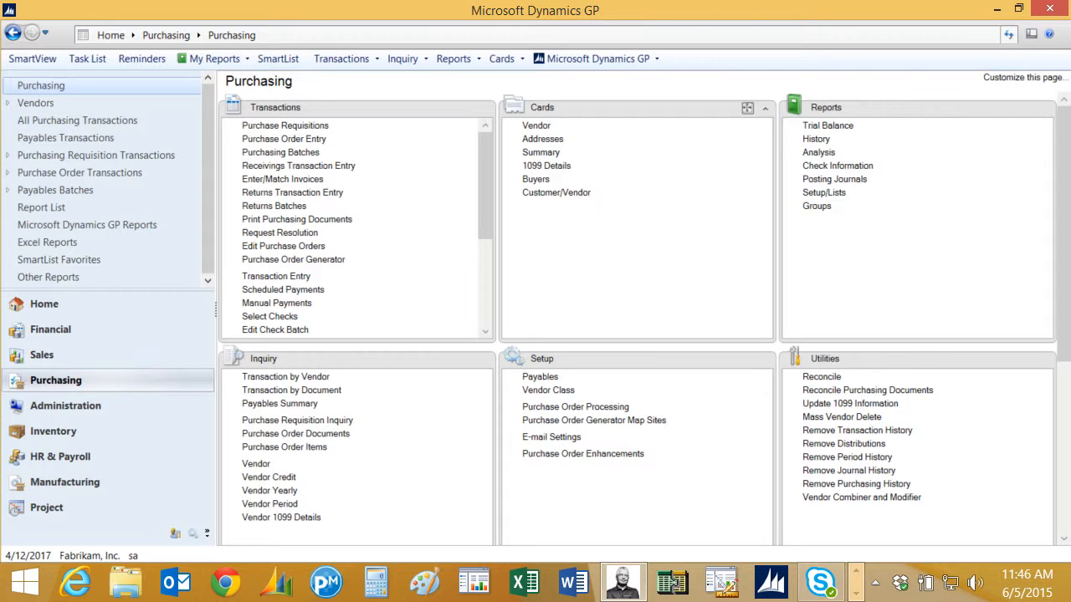
pyautogui.click(52, 431)
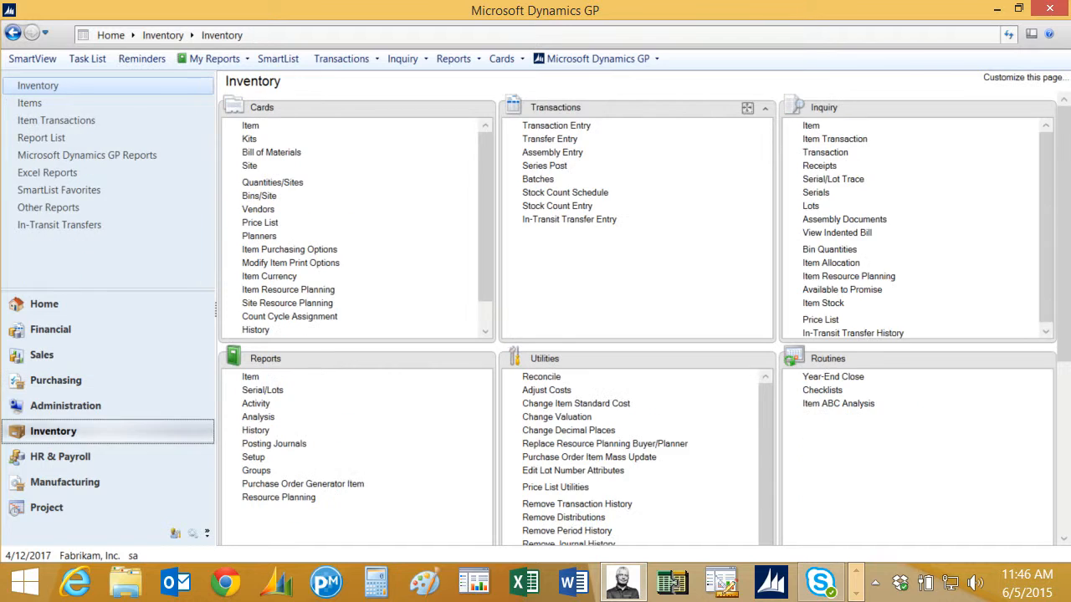
pyautogui.click(548, 154)
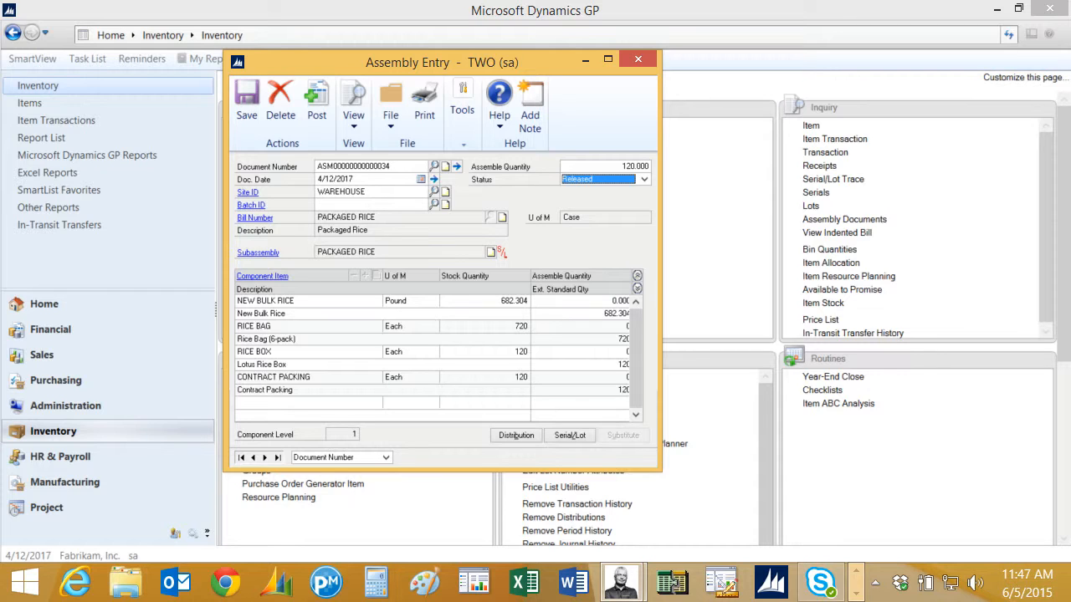
# Review the available lots for the assembly's NEW BULK RICE component.
pyautogui.press('Tab')
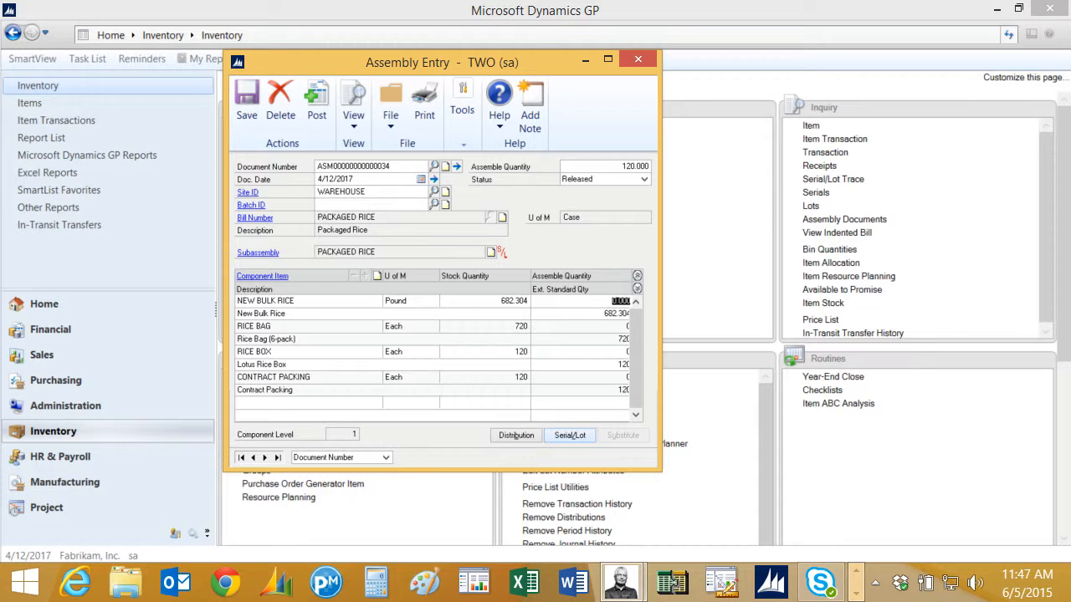
pyautogui.hotkey('alt', 'l')
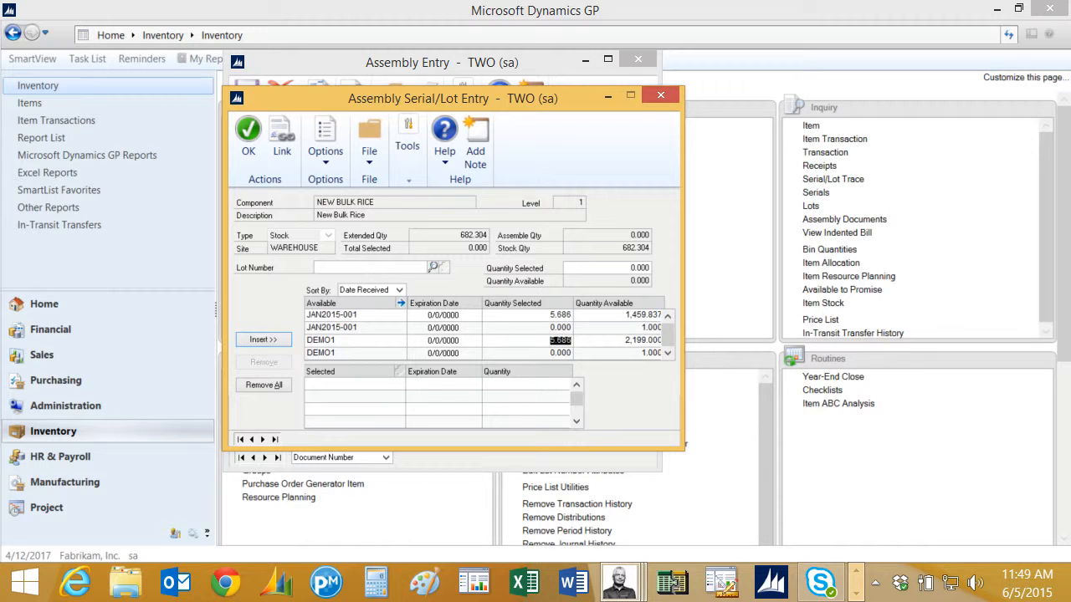
pyautogui.hotkey('alt', 'o')
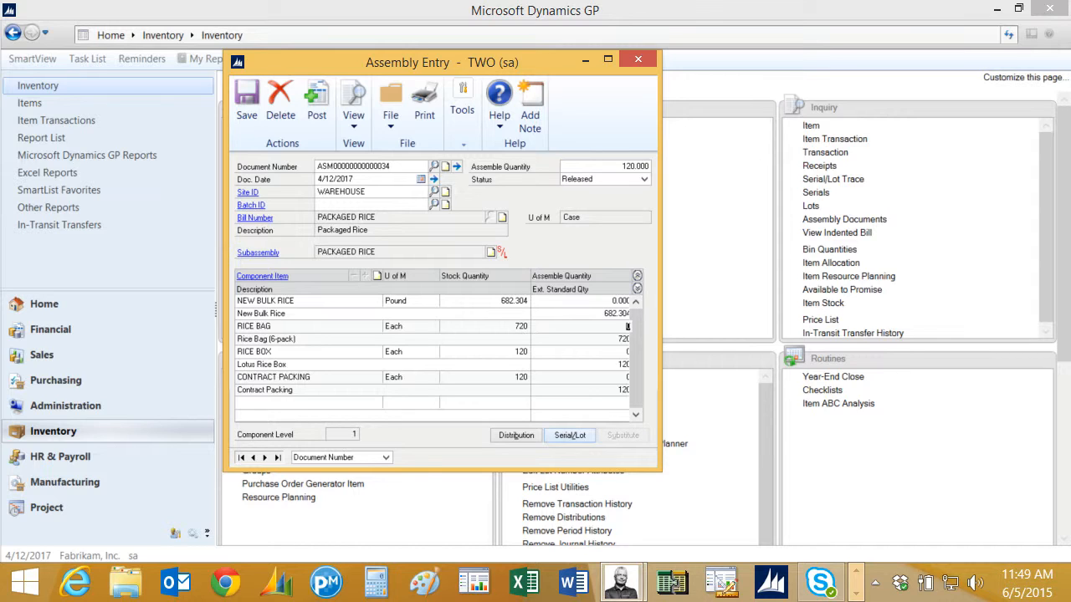
# Assign lot DEM FG 1 to the 120 cases, link it to bulk lot DEMO1, and post.
pyautogui.click(570, 435)
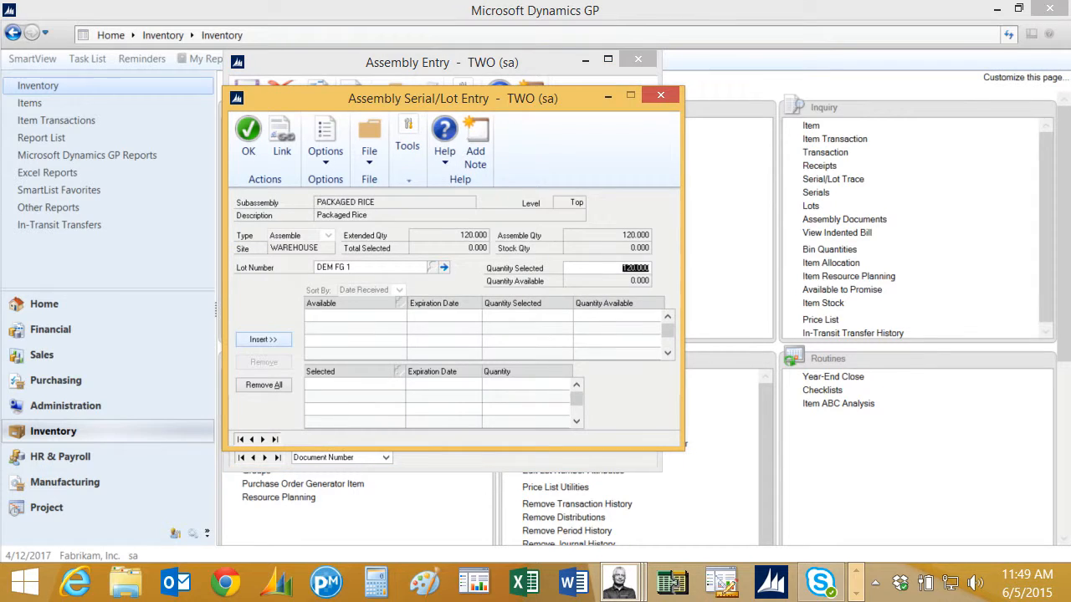
pyautogui.click(263, 338)
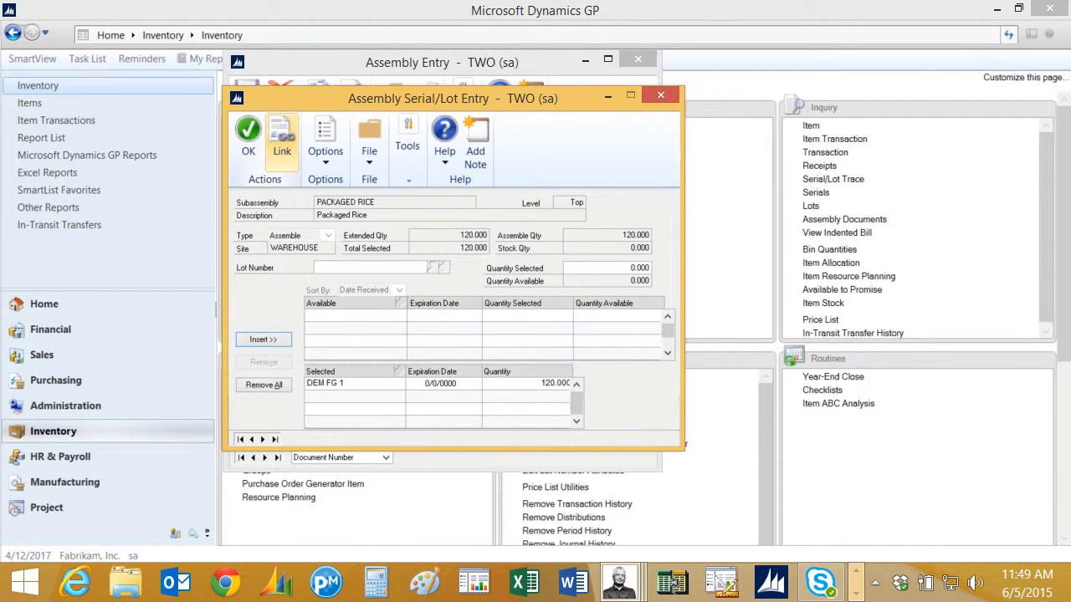
pyautogui.click(282, 138)
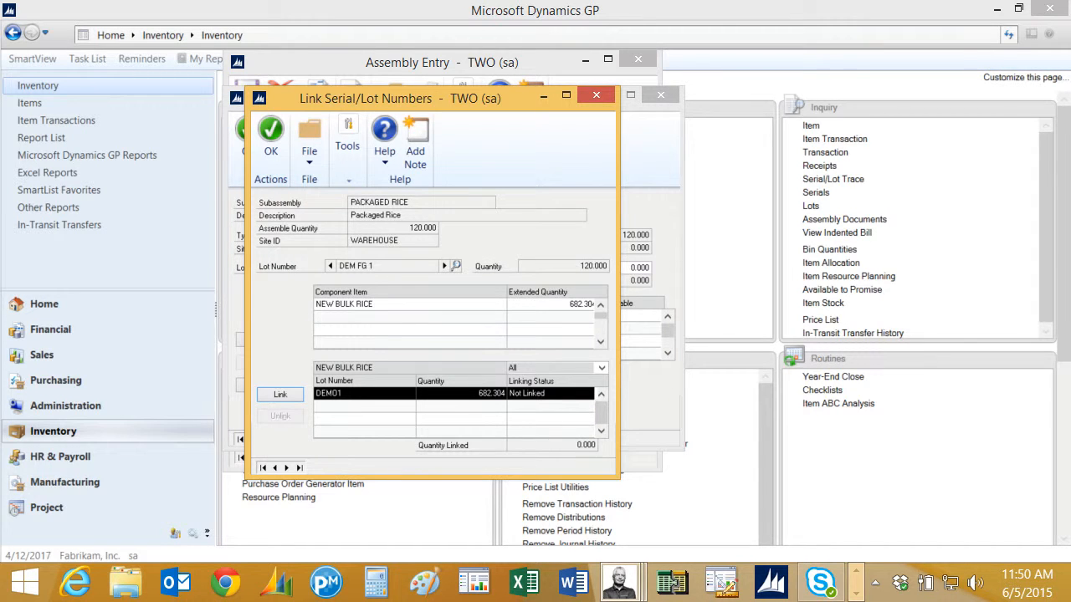
pyautogui.click(280, 394)
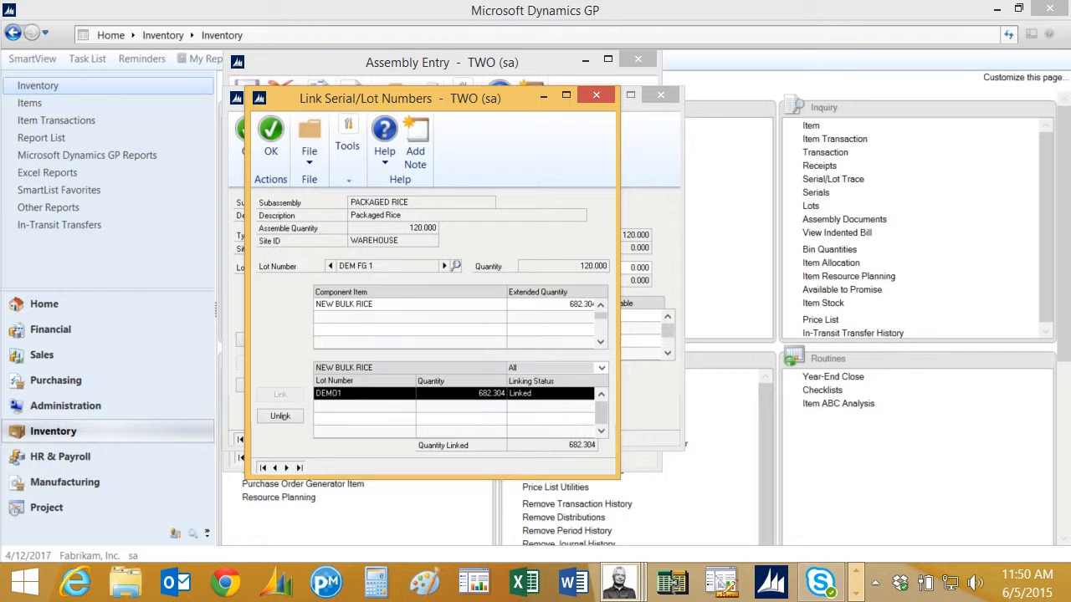
pyautogui.click(271, 137)
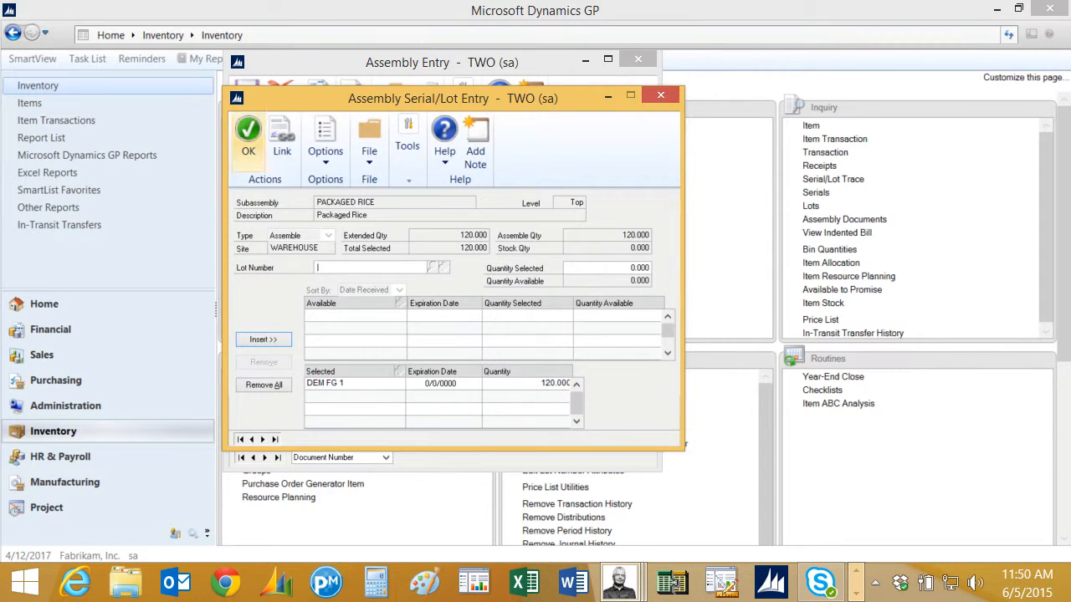
pyautogui.click(247, 134)
pyautogui.click(316, 107)
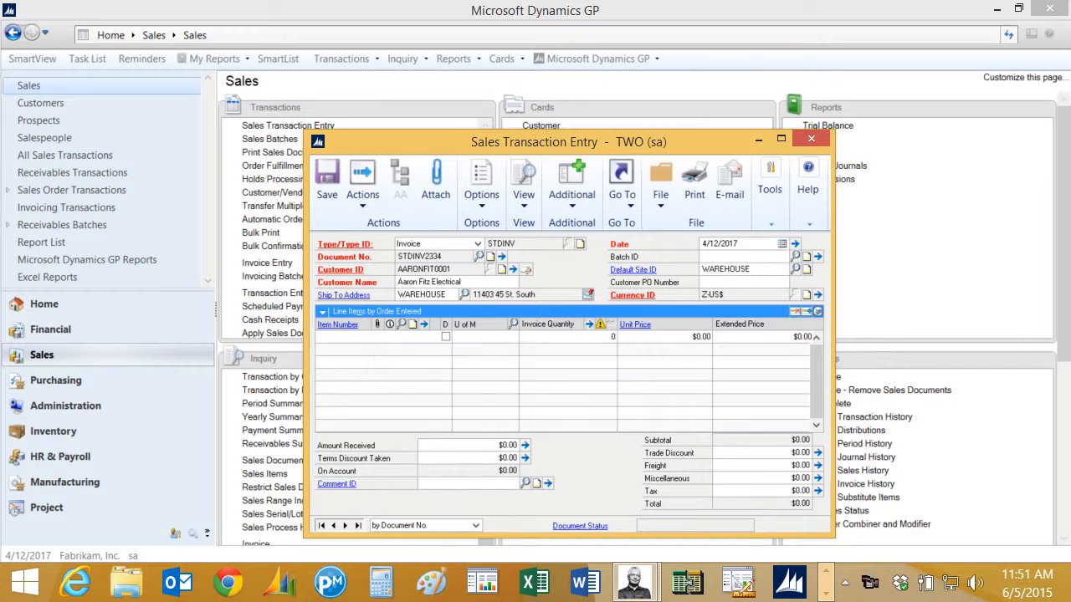
# Invoice 10 cases of PACKAGED RICE from lot DEM FG 1 and post the invoice.
pyautogui.write('PACK')
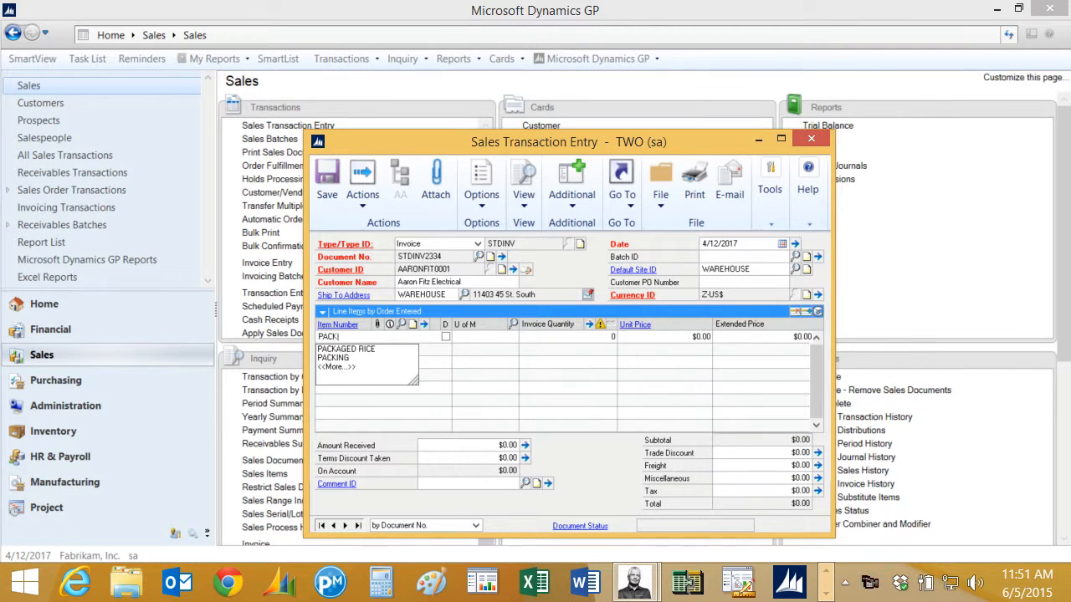
pyautogui.press('Tab')
pyautogui.write('10000')
pyautogui.press('Tab')
pyautogui.press('Tab')
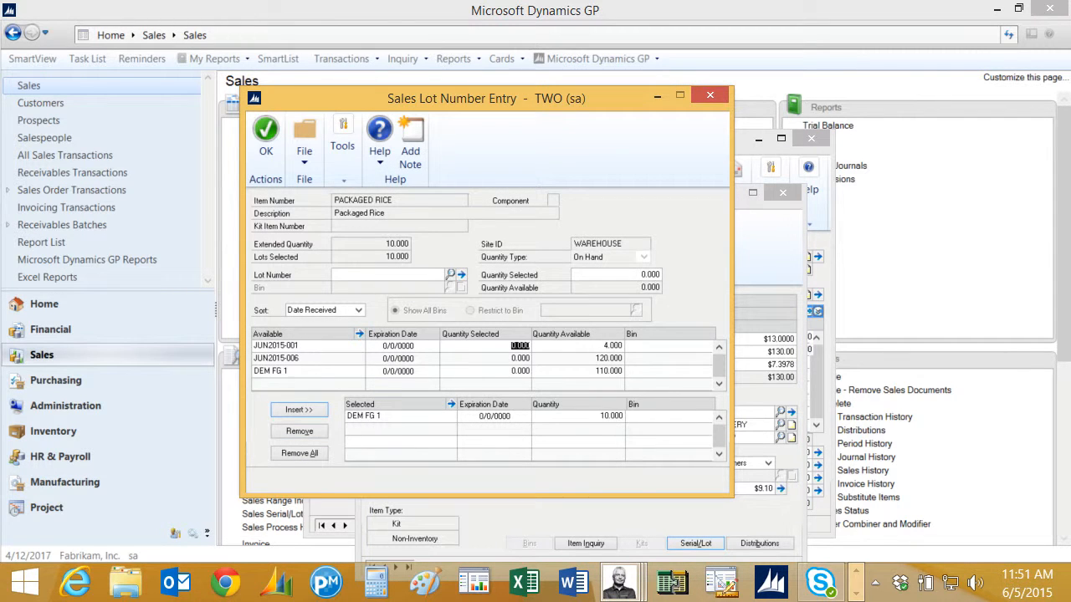
pyautogui.click(266, 137)
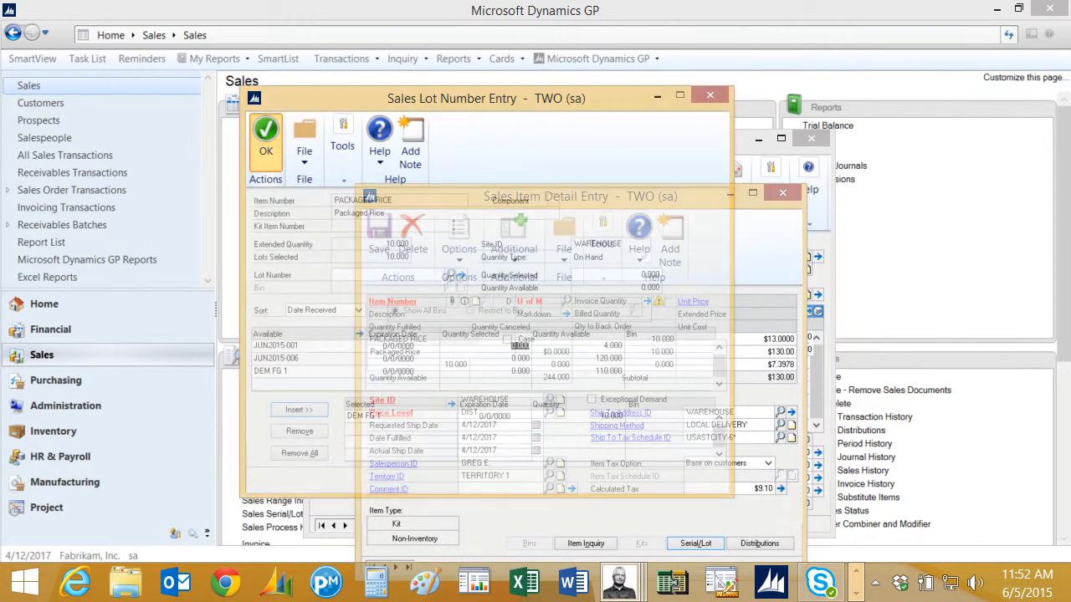
pyautogui.click(783, 194)
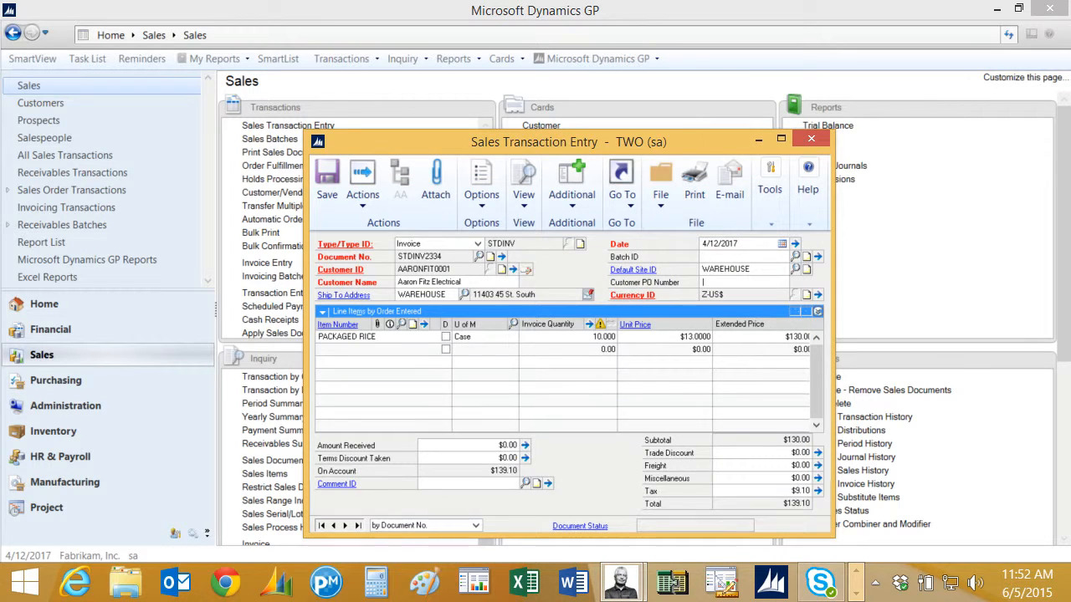
pyautogui.click(362, 182)
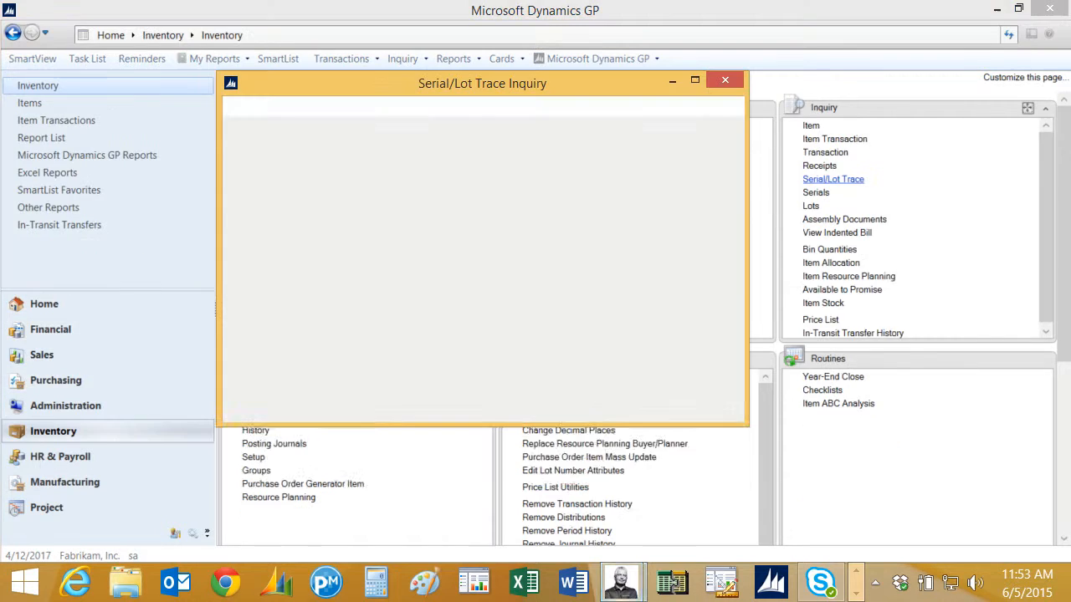
# Find all transactions for NEW BULK RICE lot DEMO1, then view the BOM trace of its Assembly Entry.
pyautogui.click(489, 188)
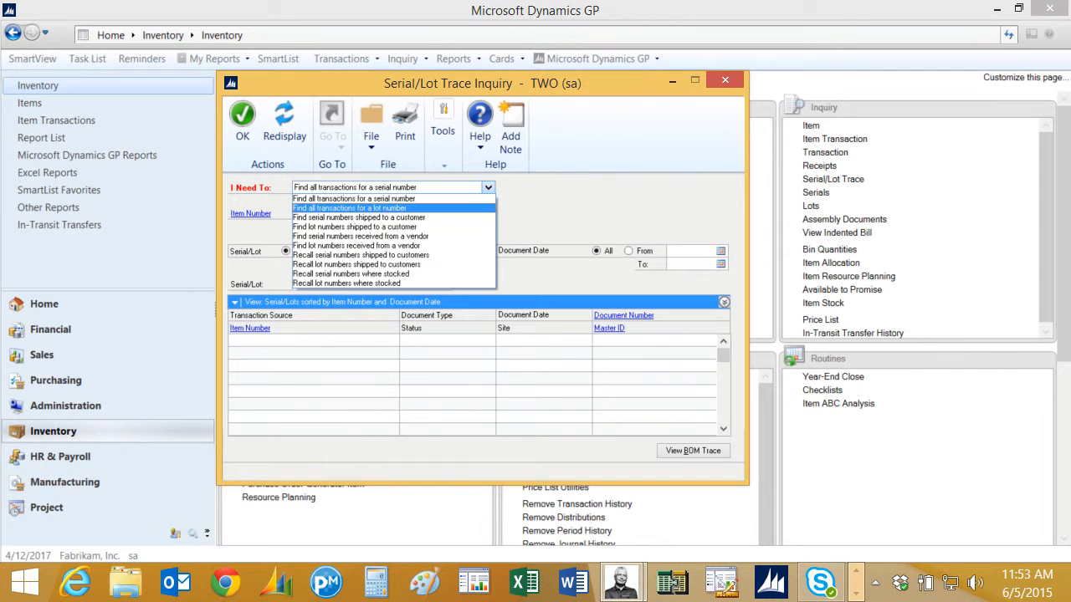
pyautogui.click(350, 209)
pyautogui.press('Tab')
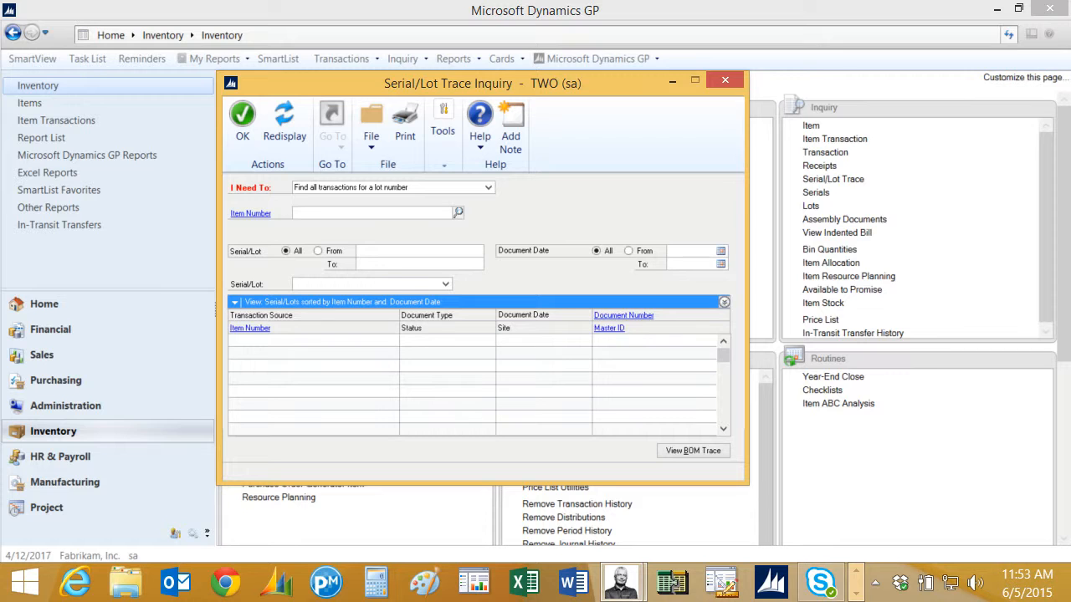
pyautogui.write('NEW')
pyautogui.press('Down')
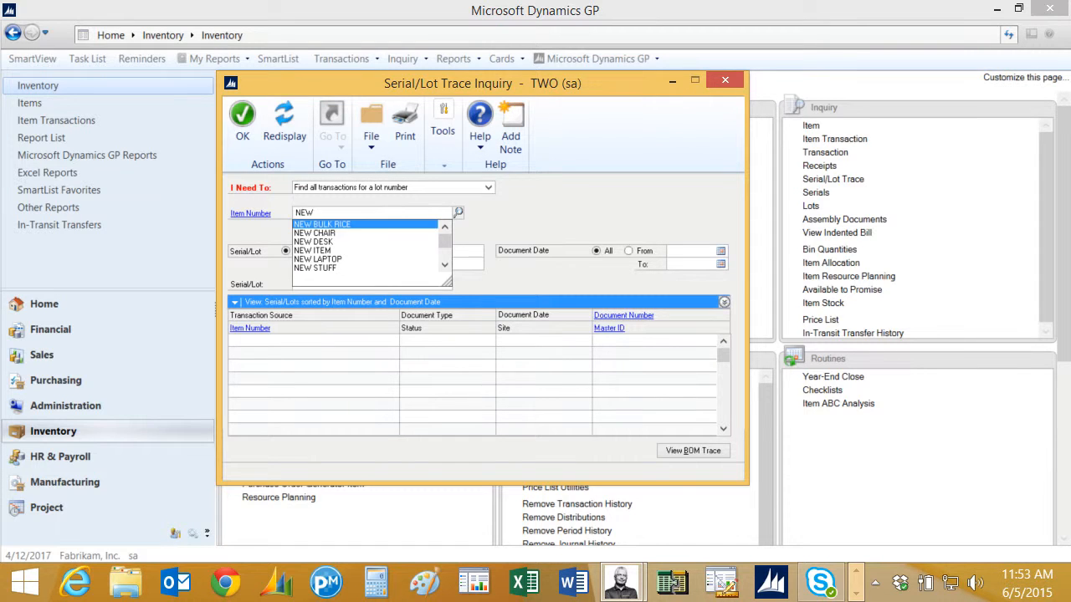
pyautogui.press('Return')
pyautogui.press('Tab')
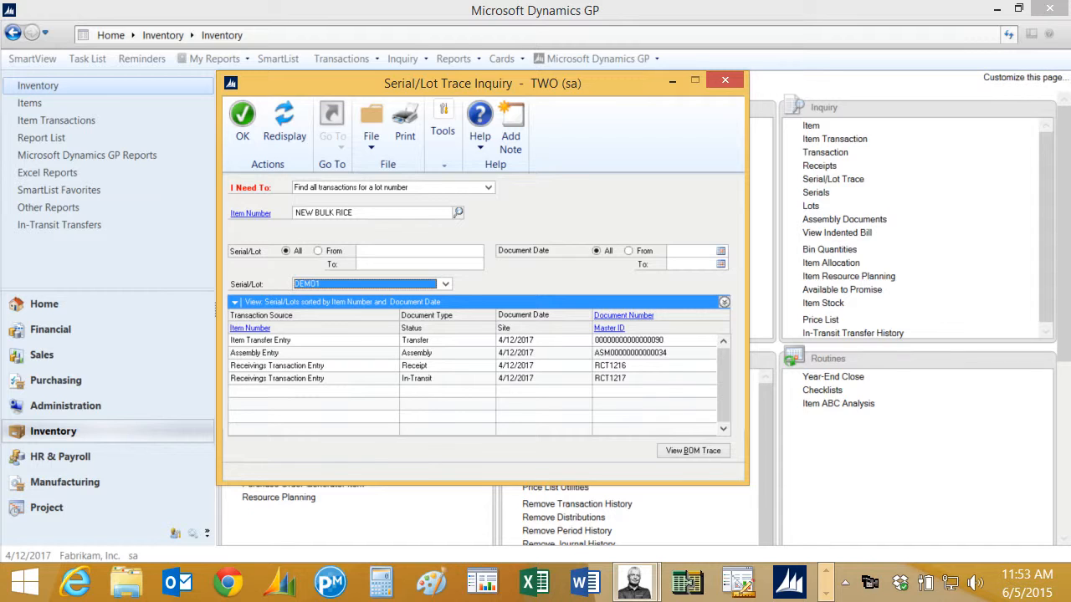
pyautogui.click(448, 353)
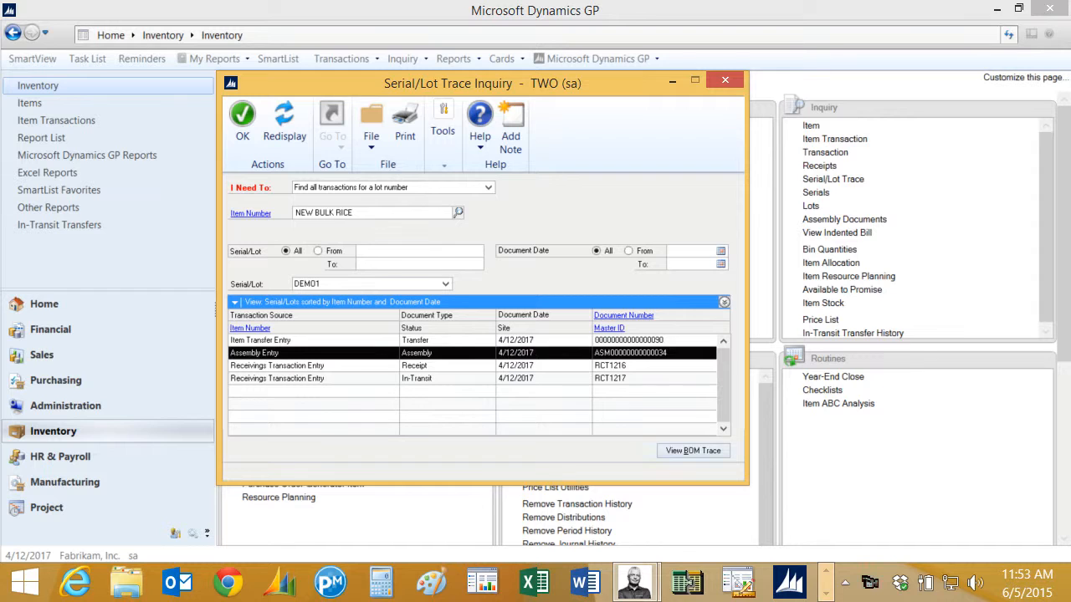
pyautogui.click(693, 450)
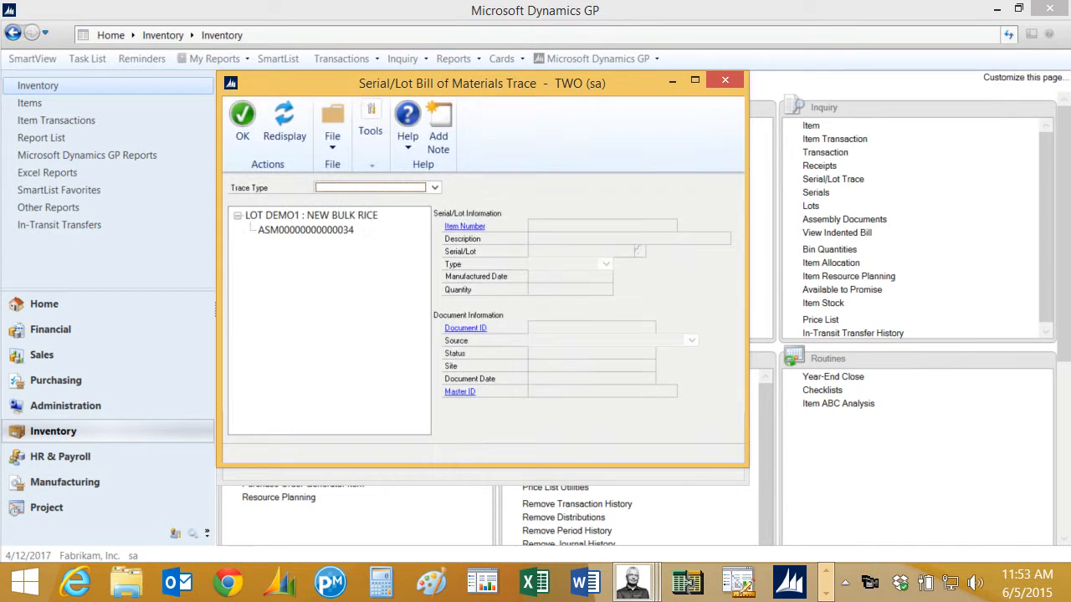
# Trace forward from lot DEMO1 through assembly and lot DEM FG 1, then open invoice STDINV2334.
pyautogui.click(435, 187)
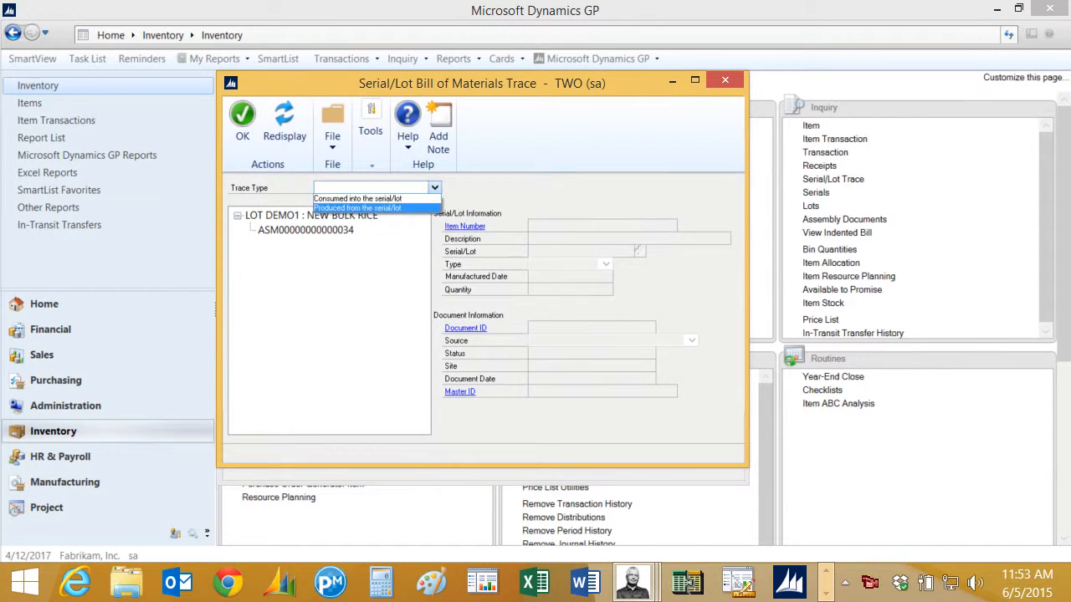
pyautogui.click(368, 209)
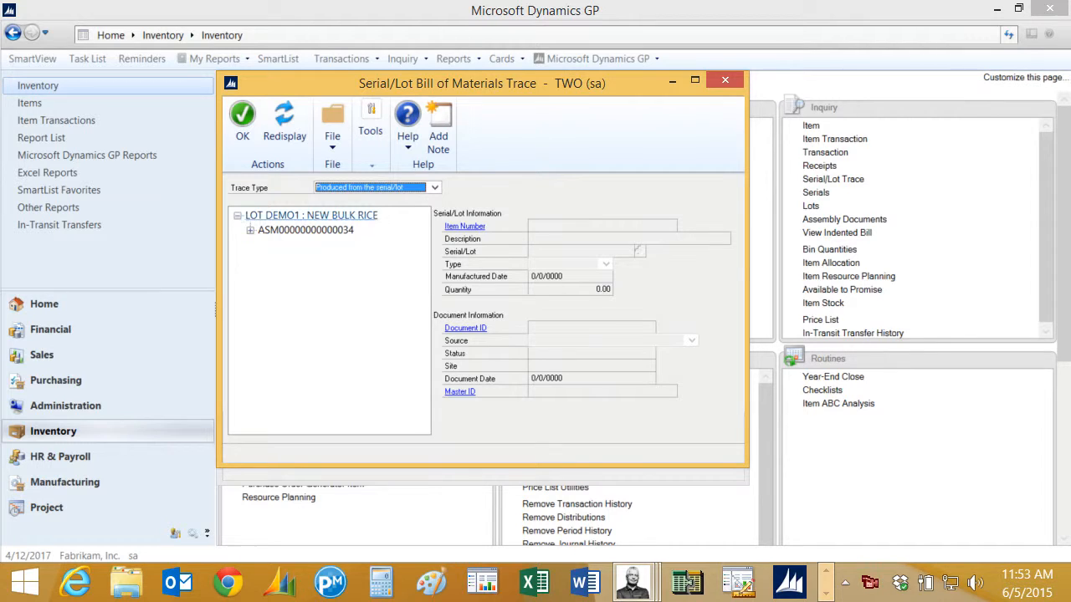
pyautogui.click(250, 230)
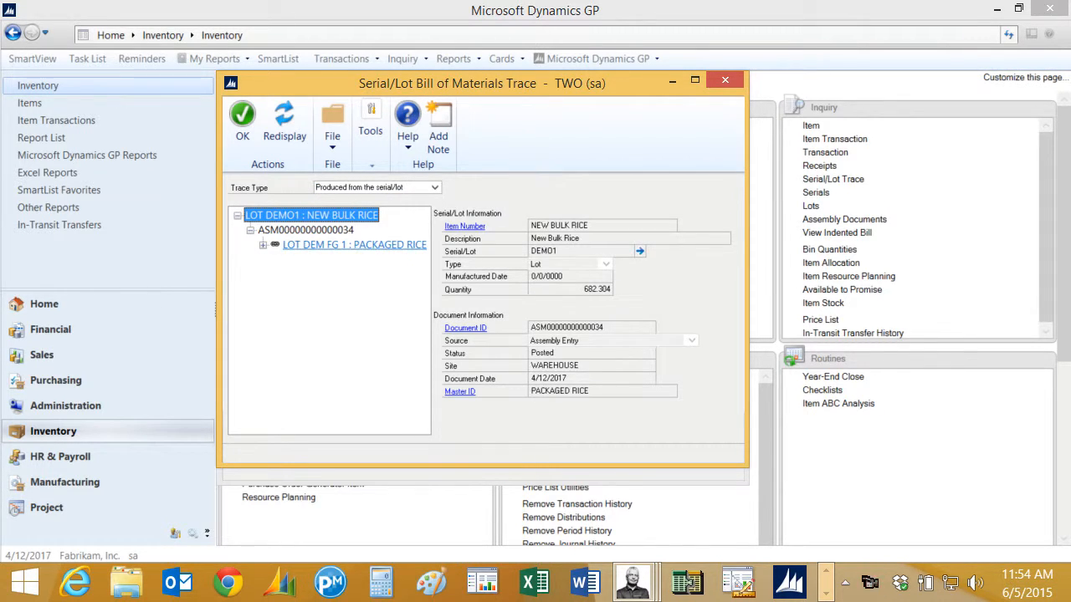
pyautogui.click(263, 245)
pyautogui.click(311, 259)
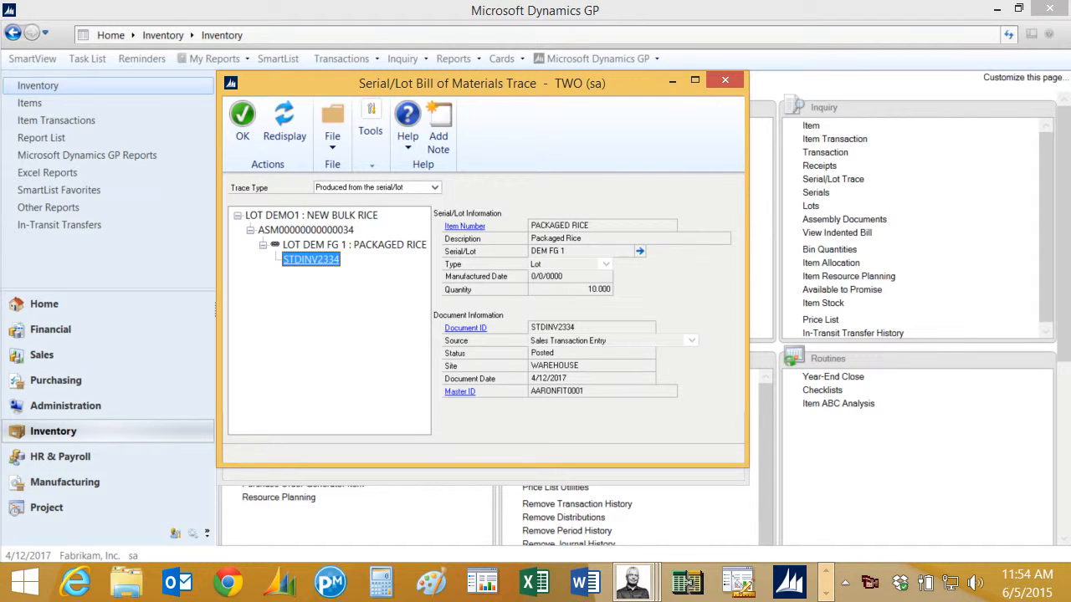
pyautogui.doubleClick(311, 259)
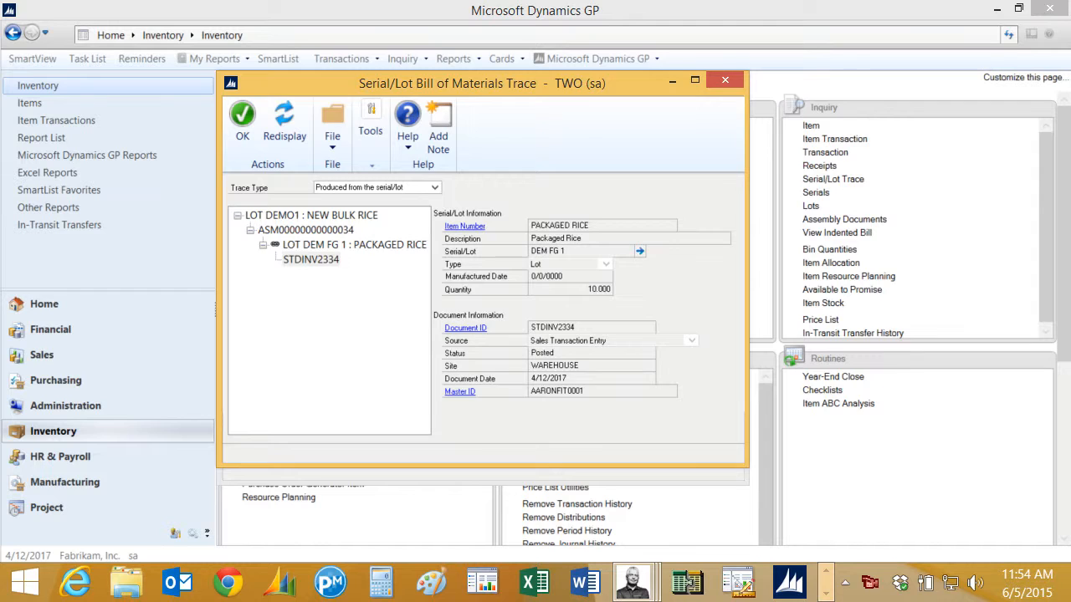